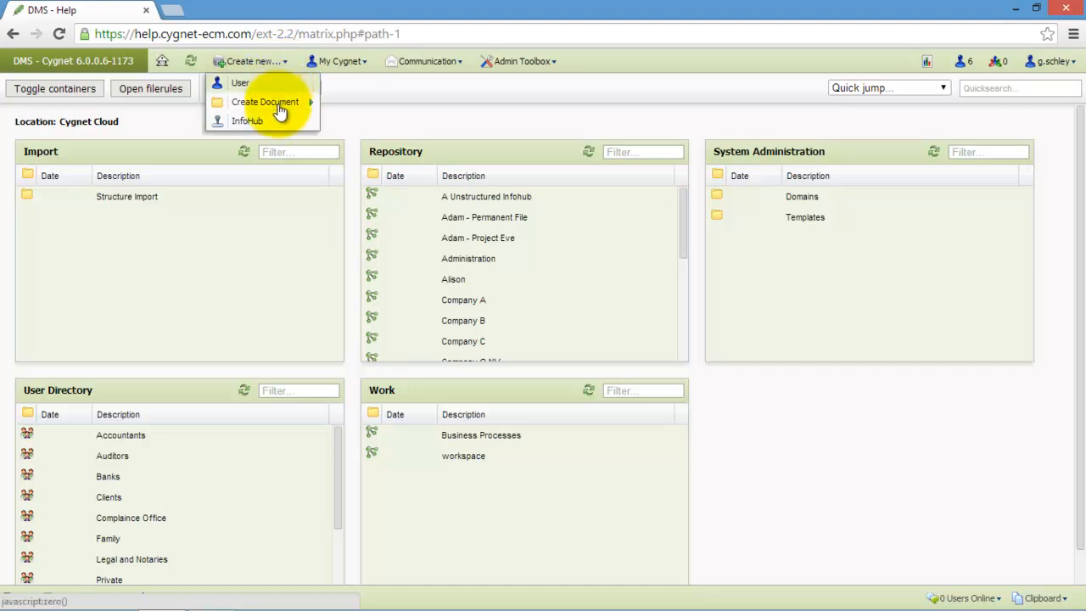
Start a new infohub and keep Structure as its type
{"action": "mouse_move", "coordinate": [279, 111]}
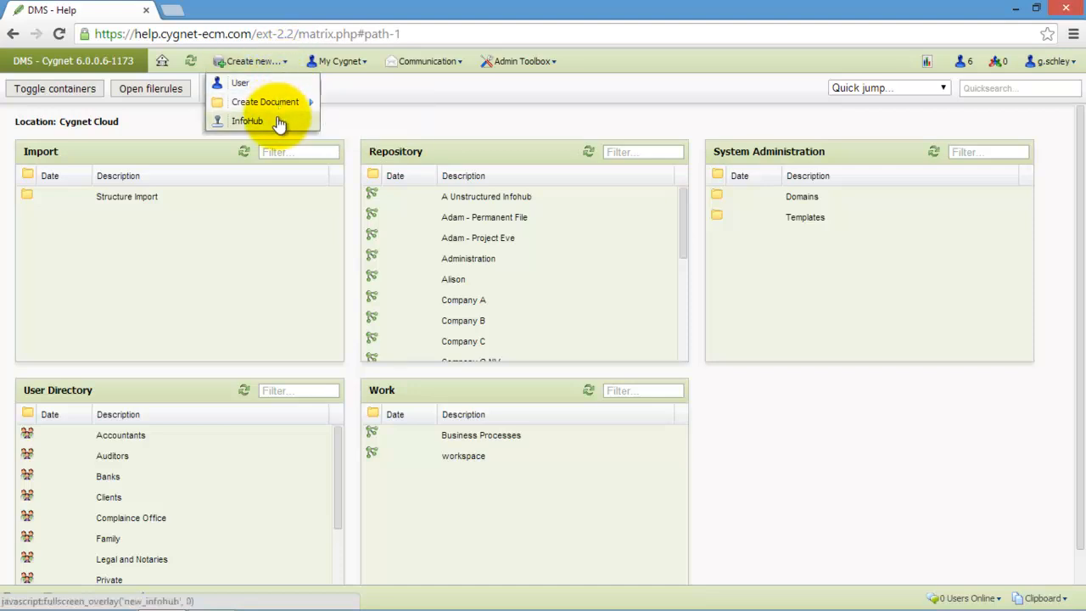
{"action": "left_click", "coordinate": [280, 124]}
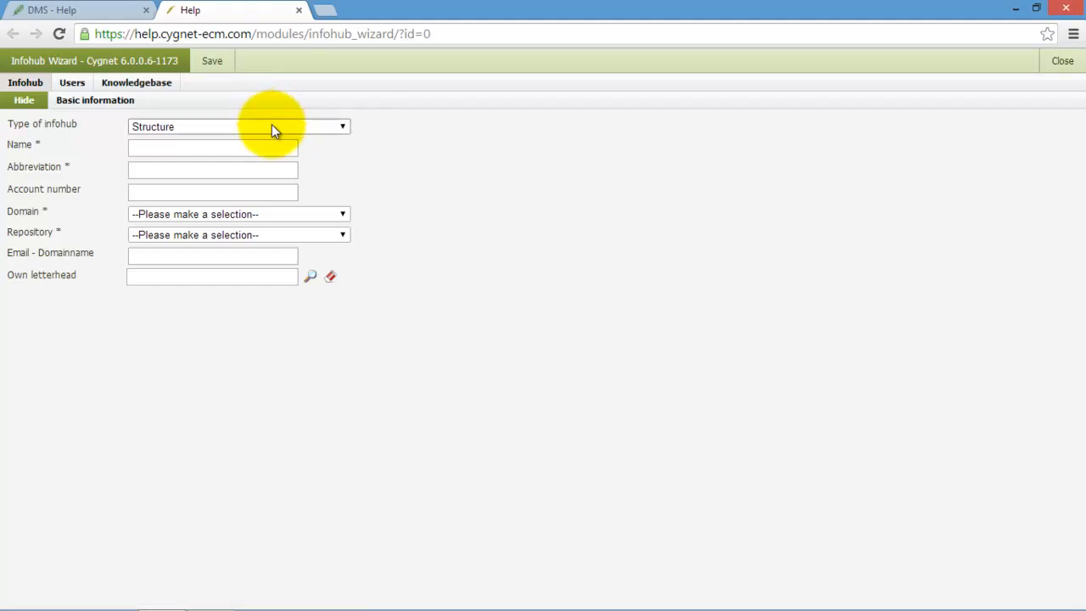
{"action": "left_click", "coordinate": [272, 125]}
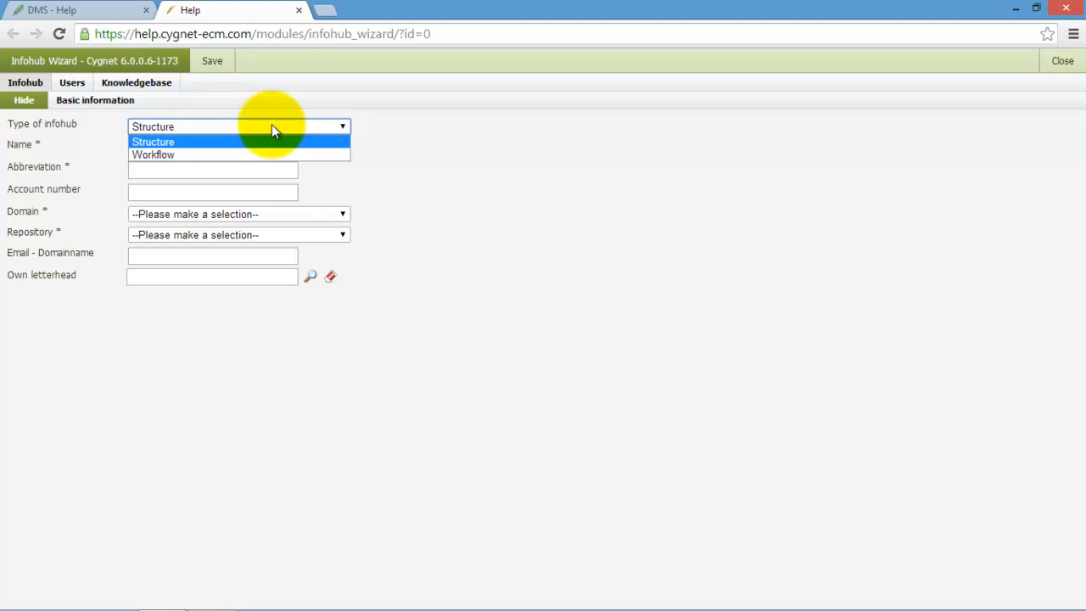
{"action": "left_click", "coordinate": [271, 127]}
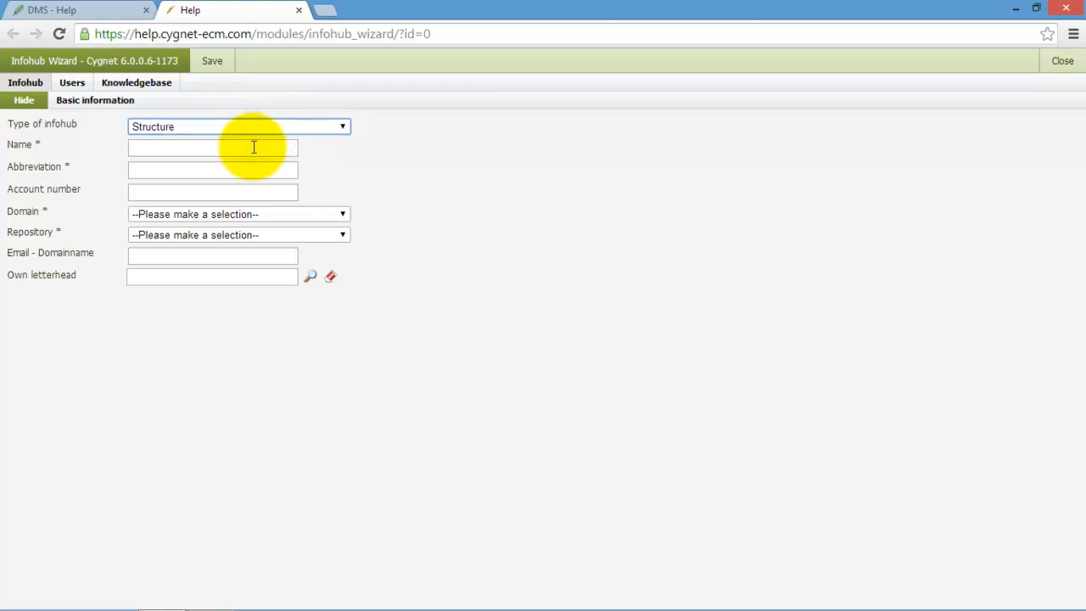
Name the infohub Company Z and give it the abbreviation COZ, leaving the account number empty
{"action": "left_click", "coordinate": [254, 148]}
{"action": "type", "text": "C"}
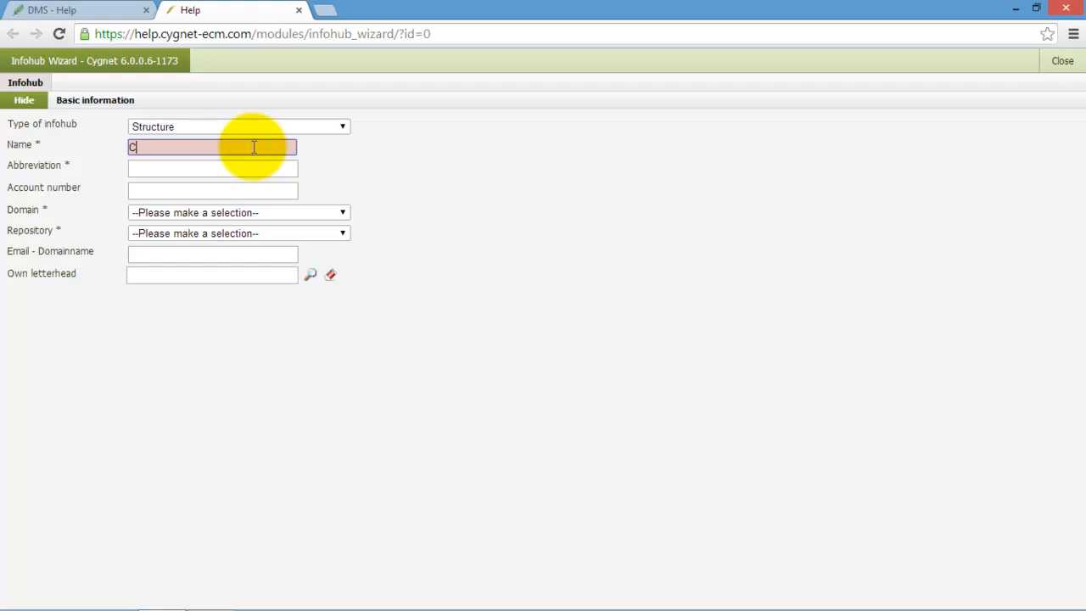
{"action": "type", "text": "ompany"}
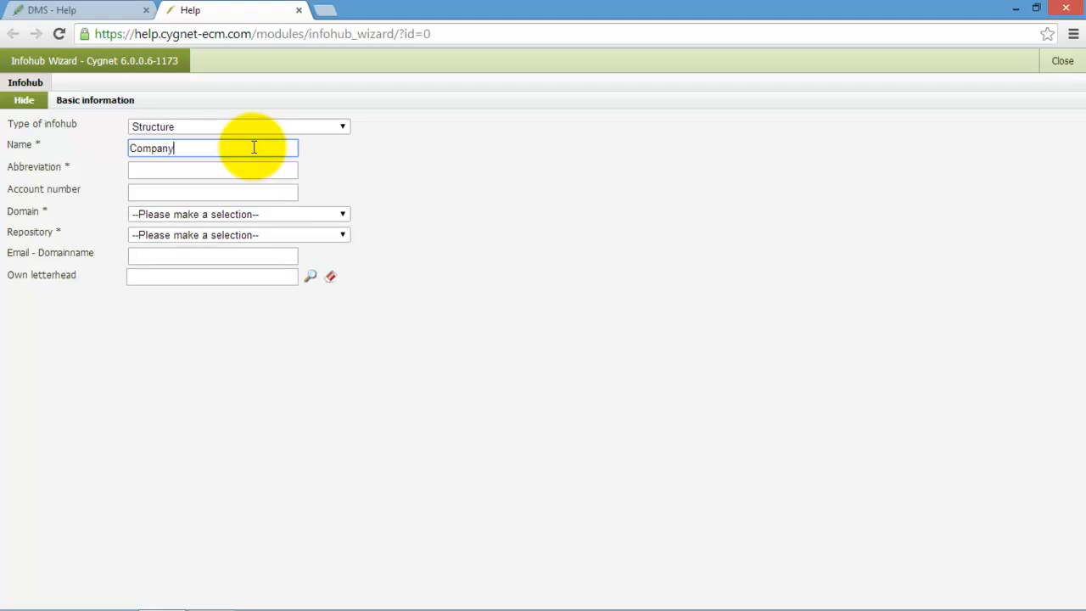
{"action": "type", "text": " Z"}
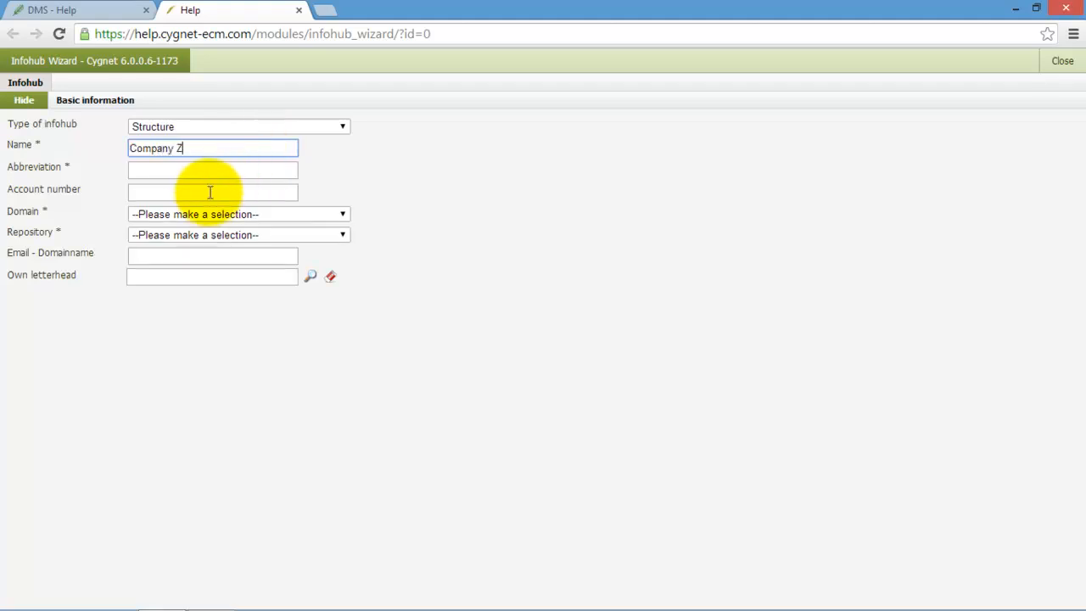
{"action": "left_click", "coordinate": [217, 174]}
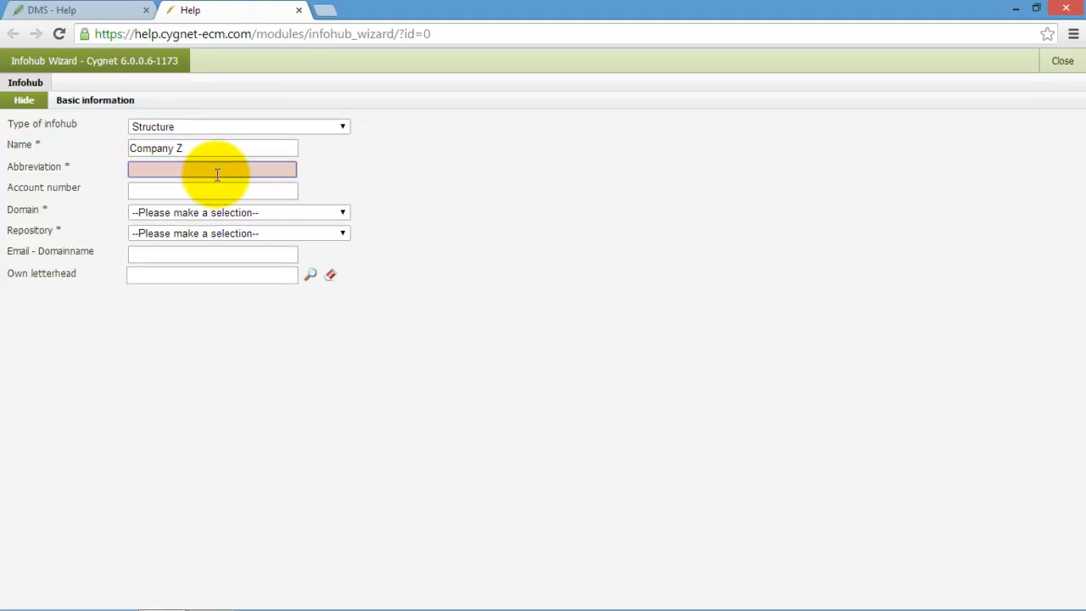
{"action": "type", "text": "CO"}
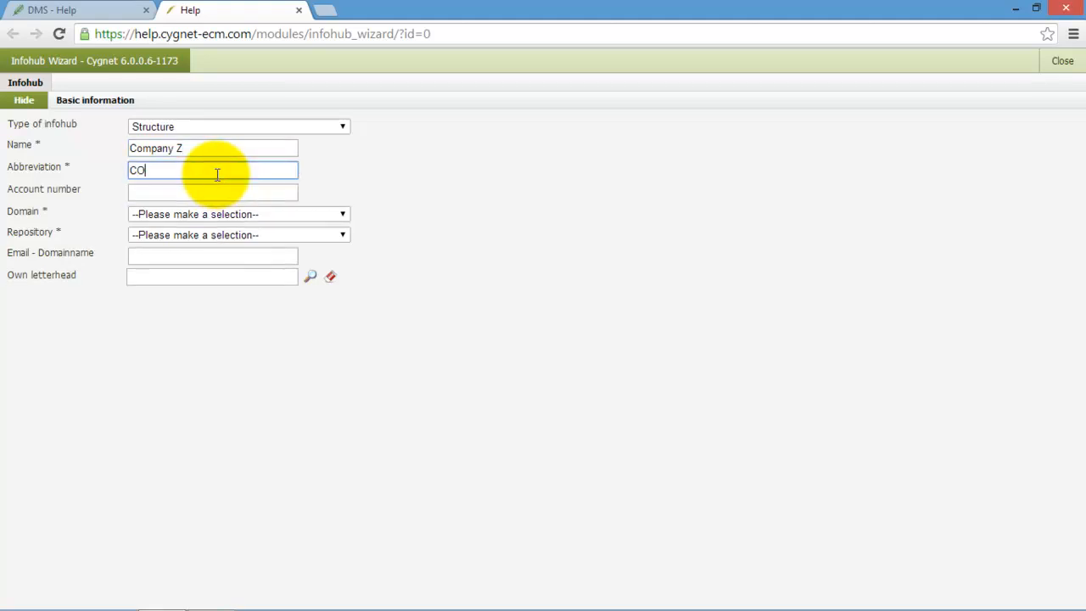
{"action": "type", "text": "Z"}
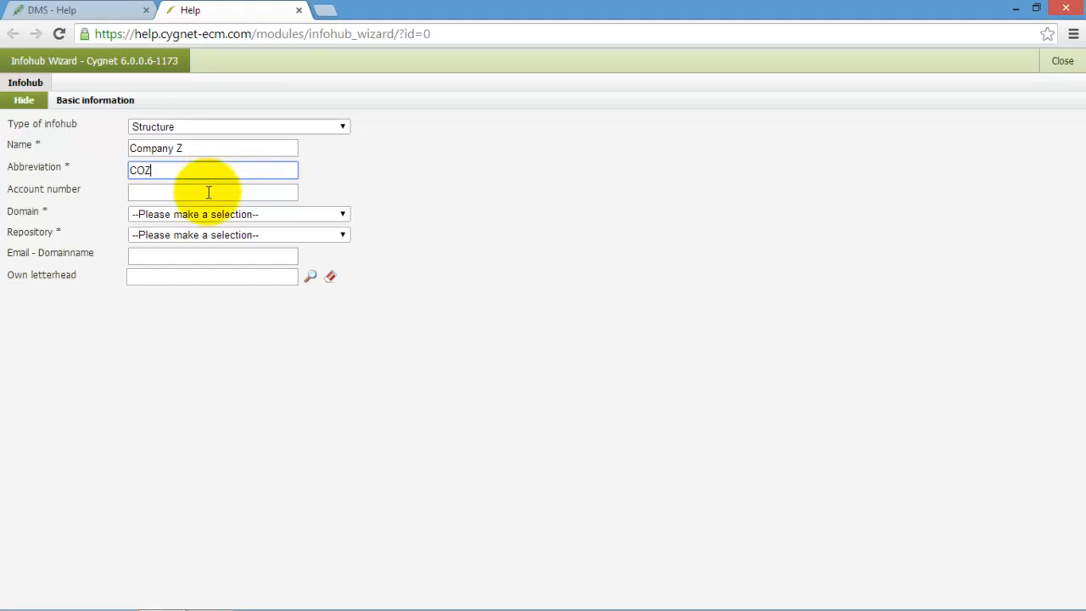
{"action": "left_click", "coordinate": [208, 192]}
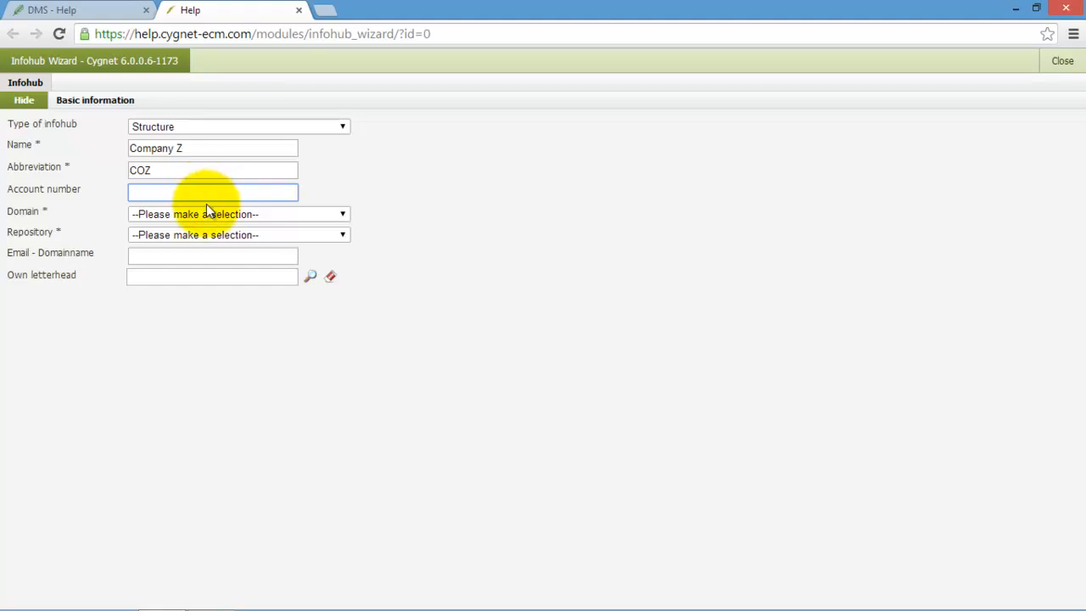
Assign the infohub to the Netherlands domain and choose Repository as its repository
{"action": "left_click", "coordinate": [208, 214]}
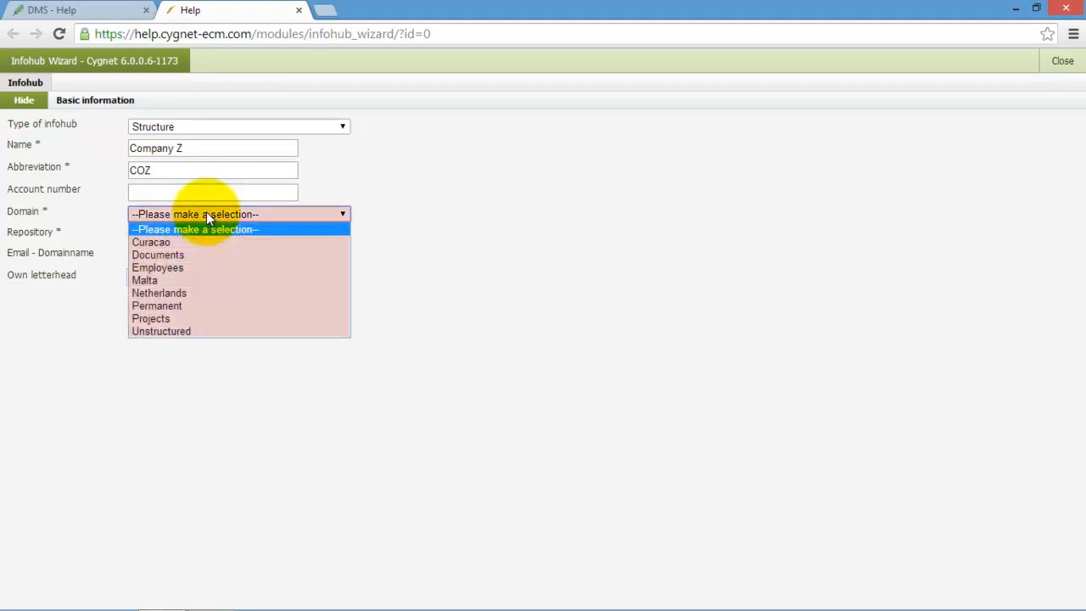
{"action": "left_click", "coordinate": [201, 292]}
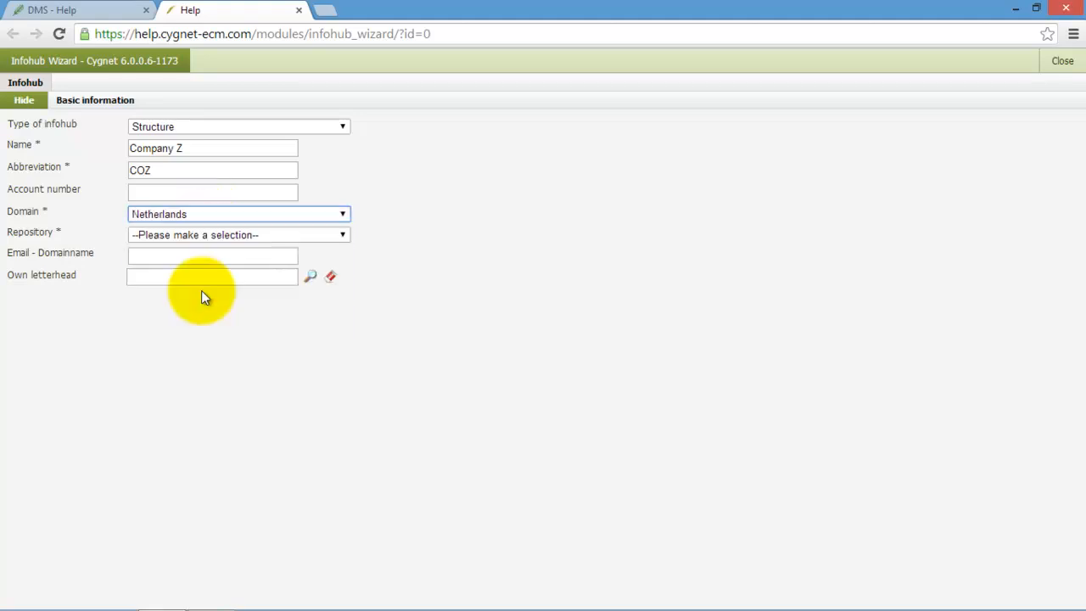
{"action": "left_click", "coordinate": [198, 232]}
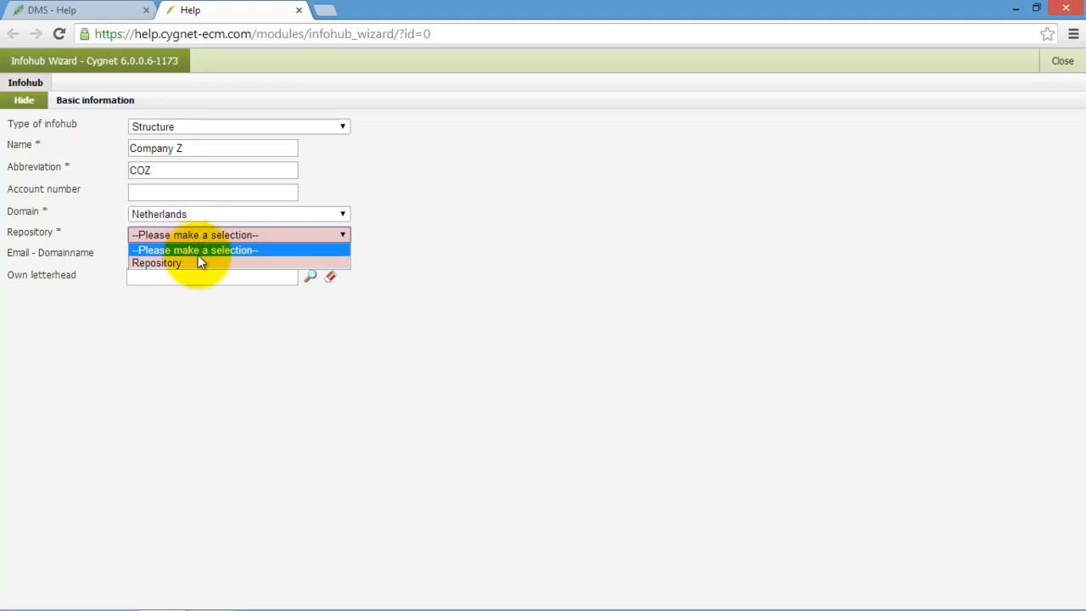
{"action": "left_click", "coordinate": [200, 265]}
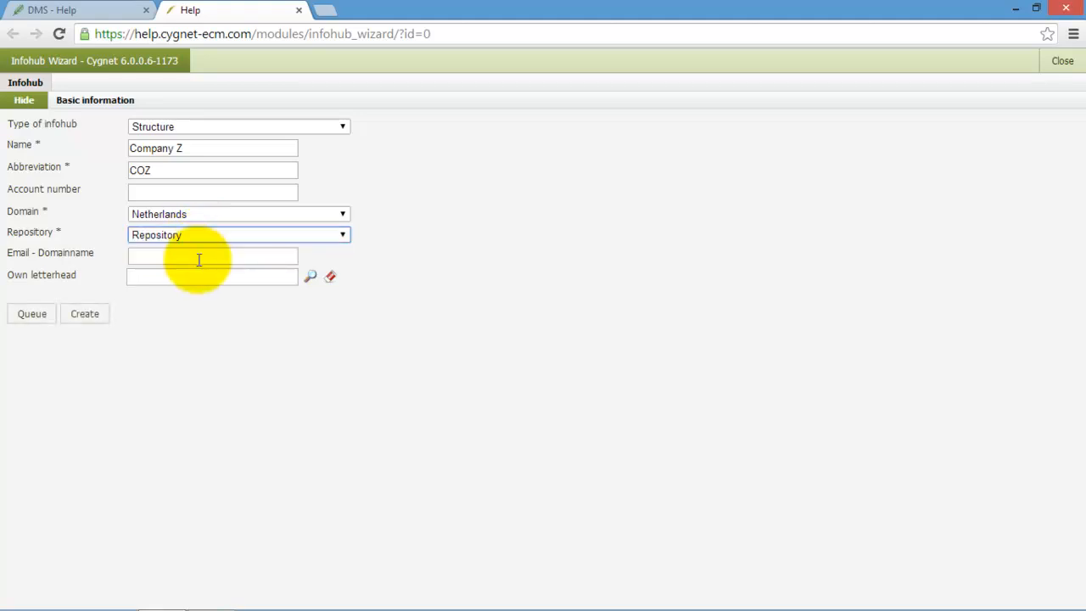
Set the email domain name to cygnetcloud.com and create the infohub immediately, accepting the confirmation
{"action": "left_click", "coordinate": [199, 260]}
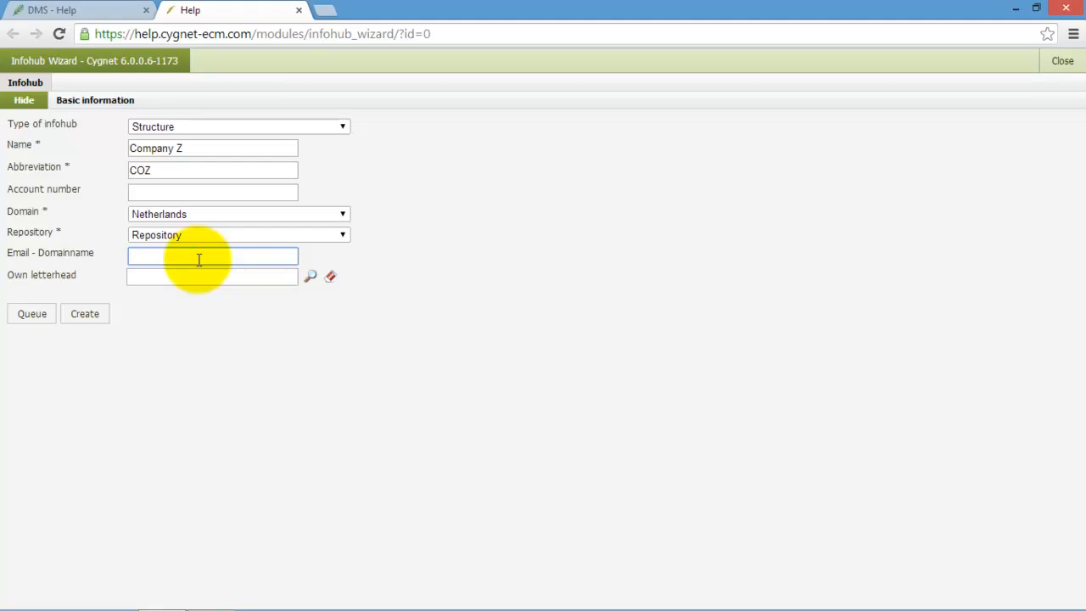
{"action": "type", "text": "cygnetcloud.com"}
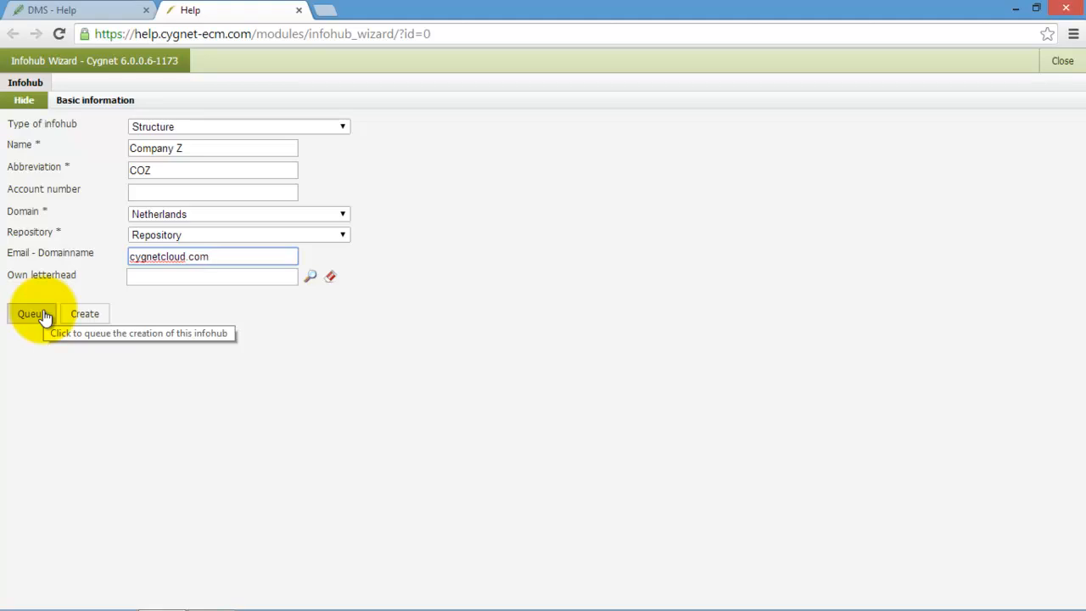
{"action": "left_click", "coordinate": [97, 325]}
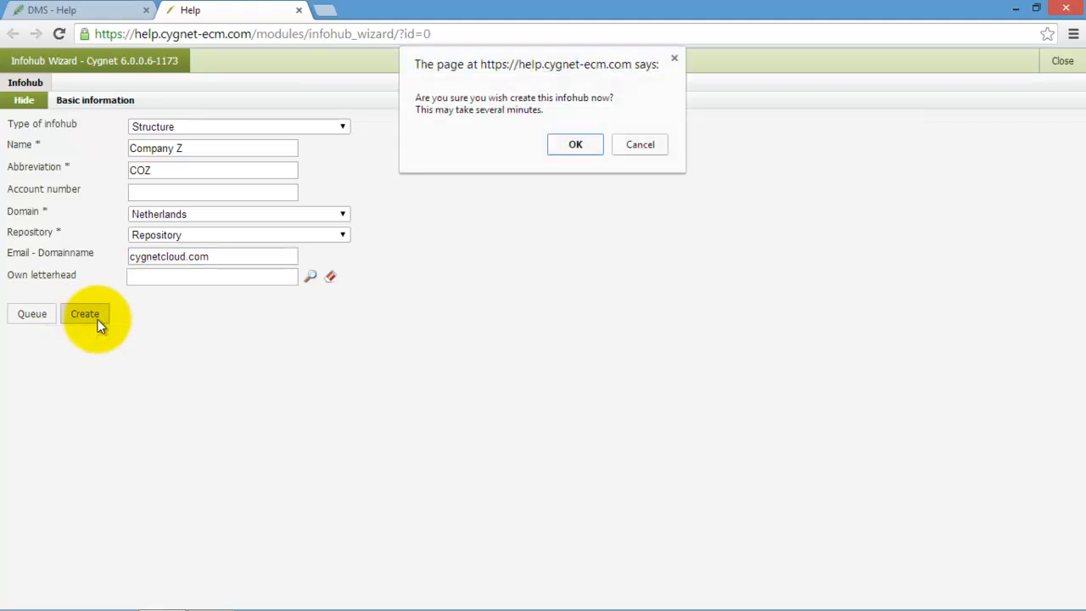
{"action": "left_click", "coordinate": [576, 146]}
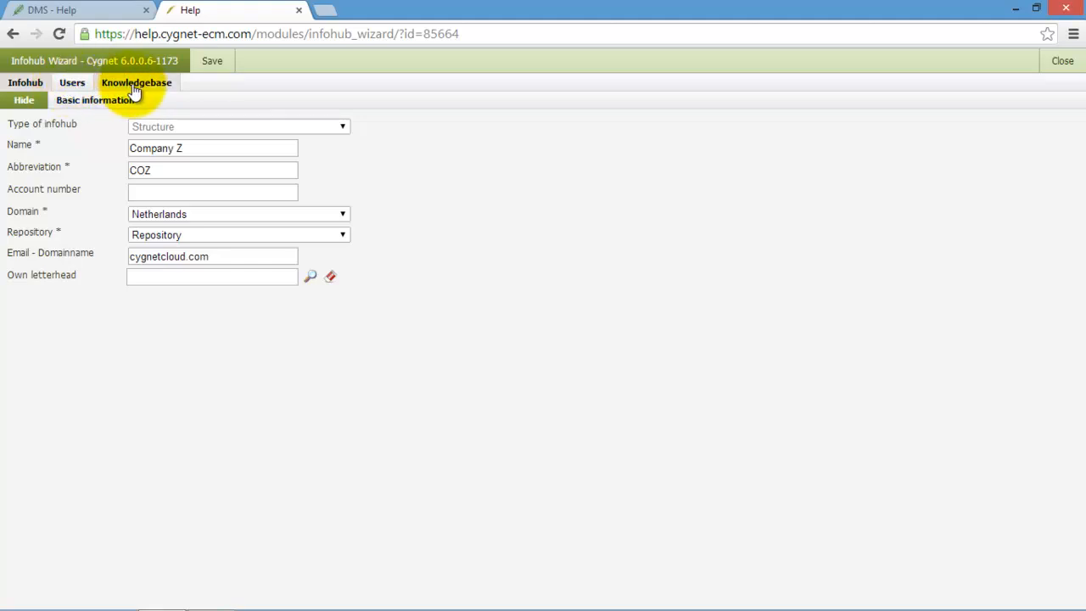
In the infohub's external user access, assign Big Four from the directory's Accountants group to the Accountants access role
{"action": "left_click", "coordinate": [82, 88]}
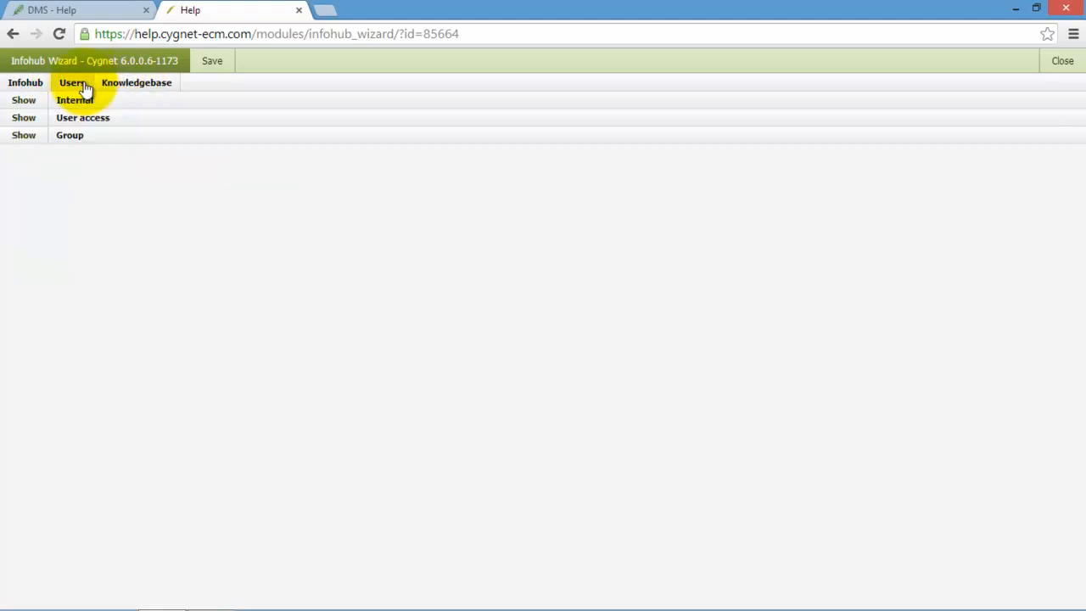
{"action": "left_click", "coordinate": [31, 101]}
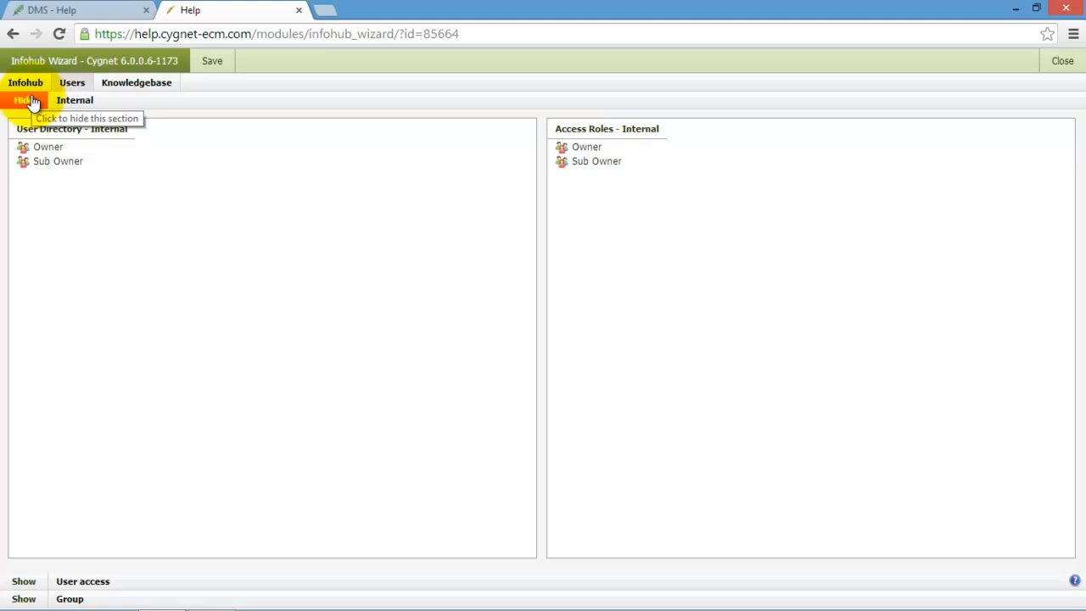
{"action": "left_click", "coordinate": [30, 101]}
{"action": "left_click", "coordinate": [26, 118]}
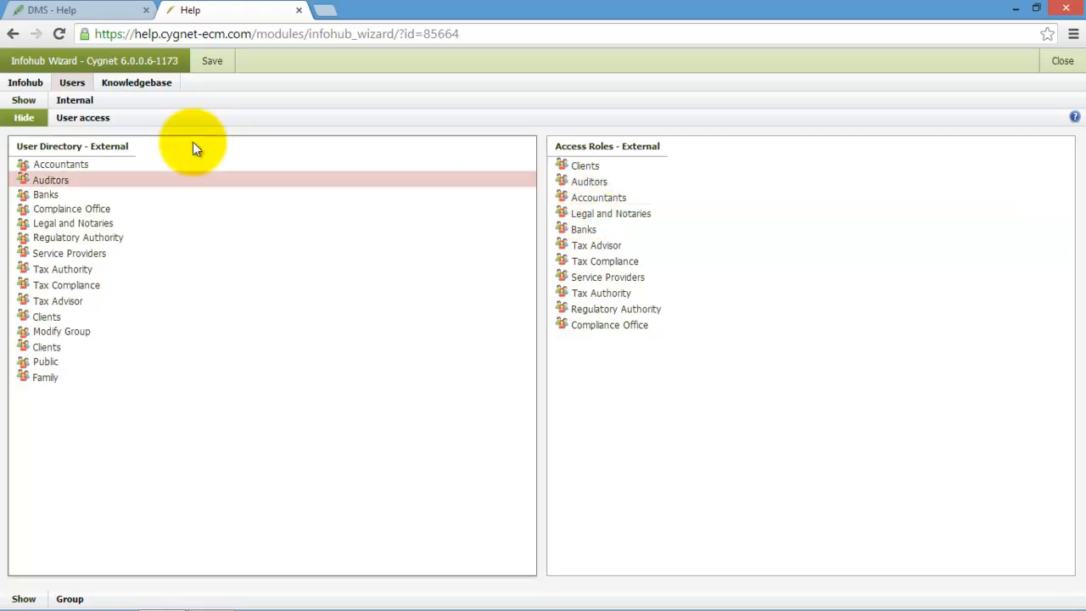
{"action": "left_click", "coordinate": [115, 169]}
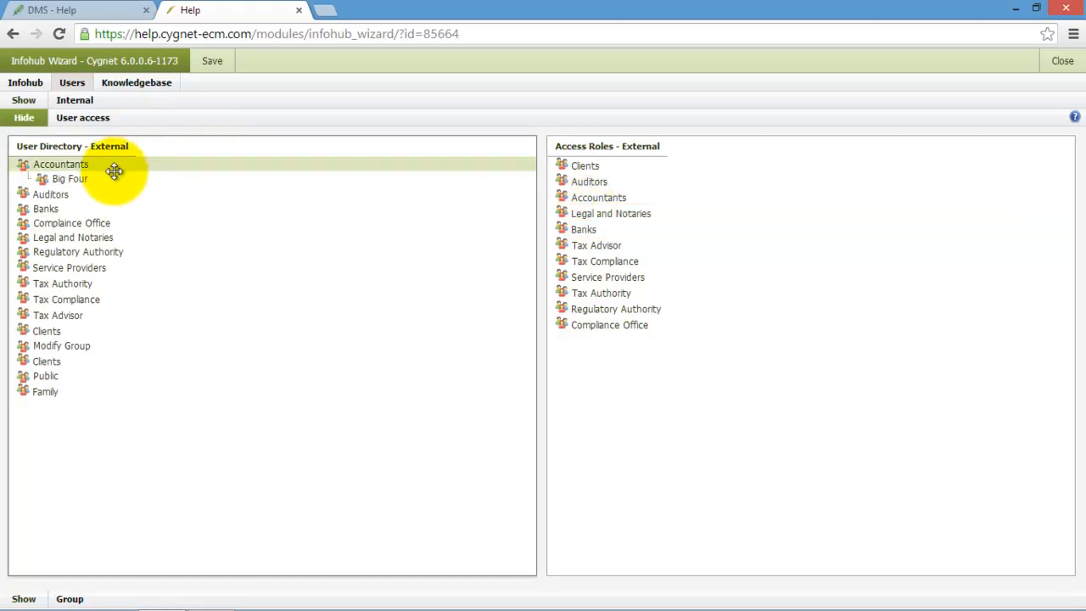
{"action": "left_click_drag", "start_coordinate": [93, 177], "coordinate": [602, 197]}
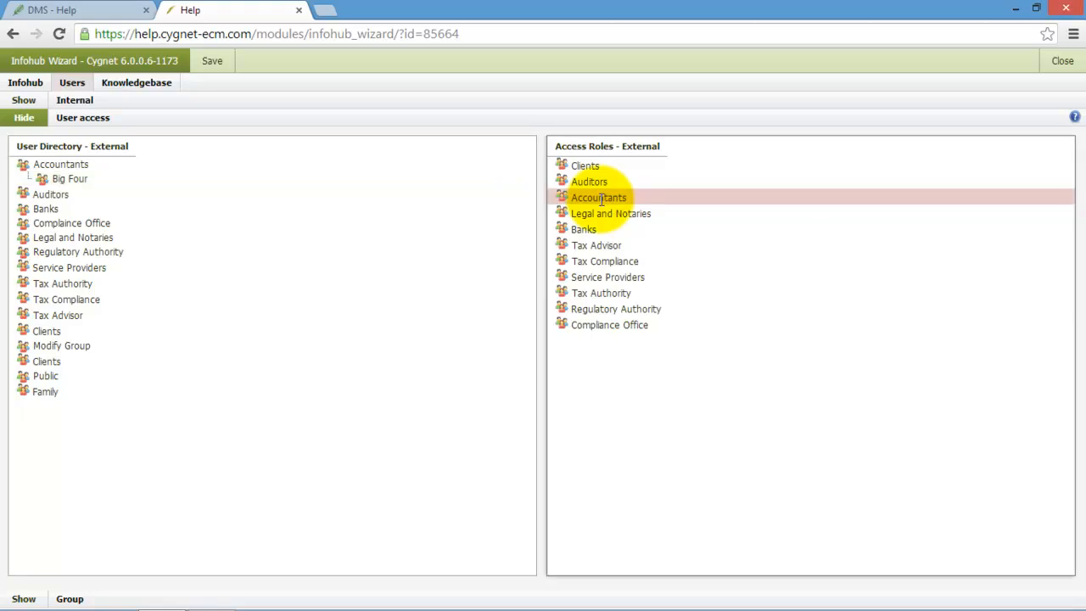
Assign ING to the external Banks access role and DNB to the Regulatory Authority role
{"action": "left_click", "coordinate": [100, 210]}
{"action": "left_click_drag", "start_coordinate": [92, 223], "coordinate": [590, 242]}
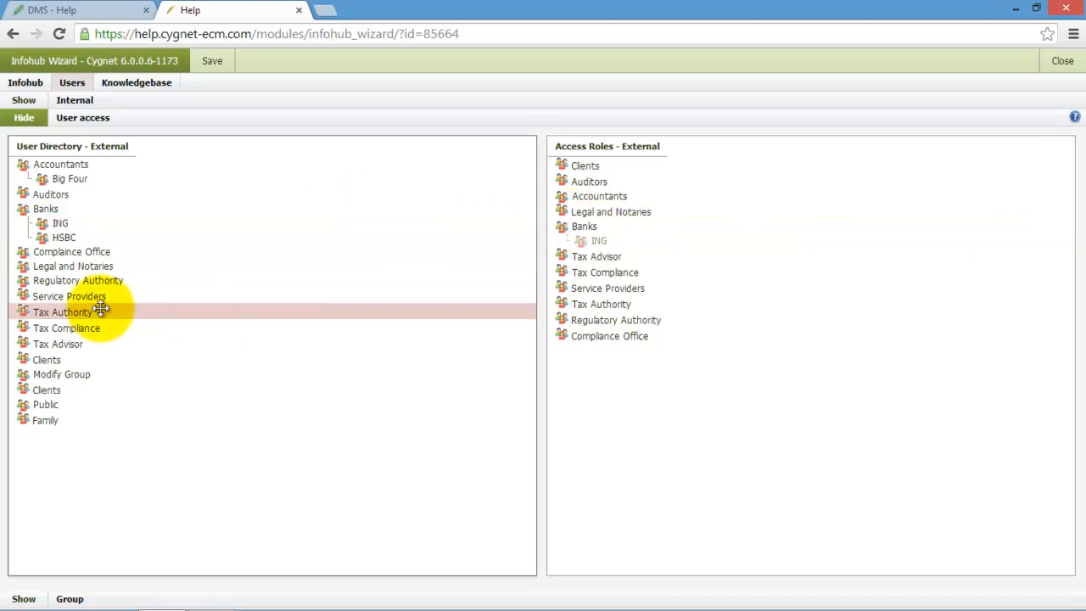
{"action": "left_click", "coordinate": [90, 281]}
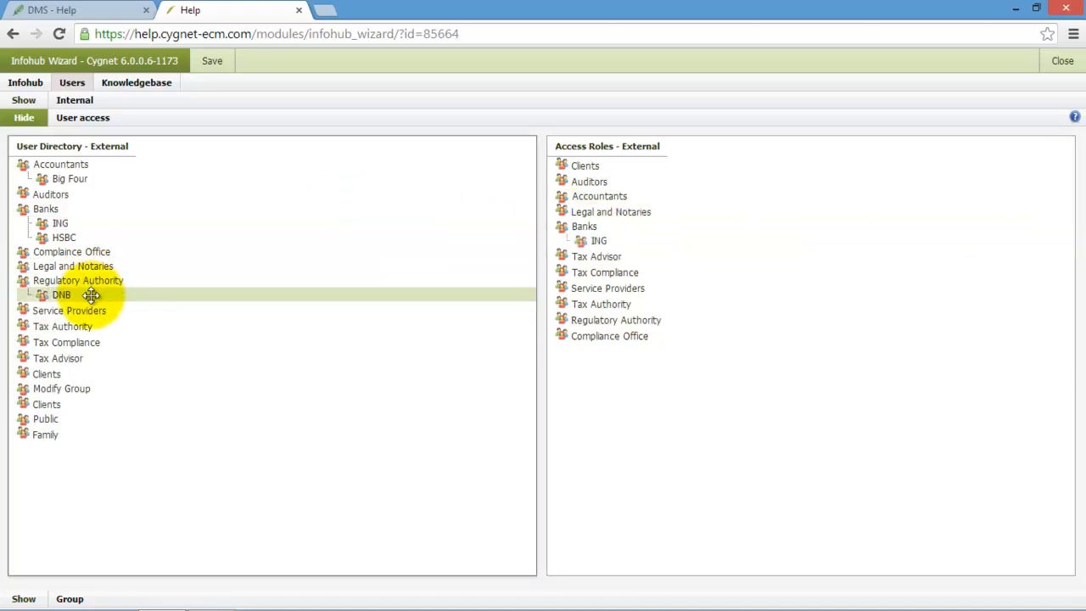
{"action": "left_click_drag", "start_coordinate": [91, 295], "coordinate": [599, 318]}
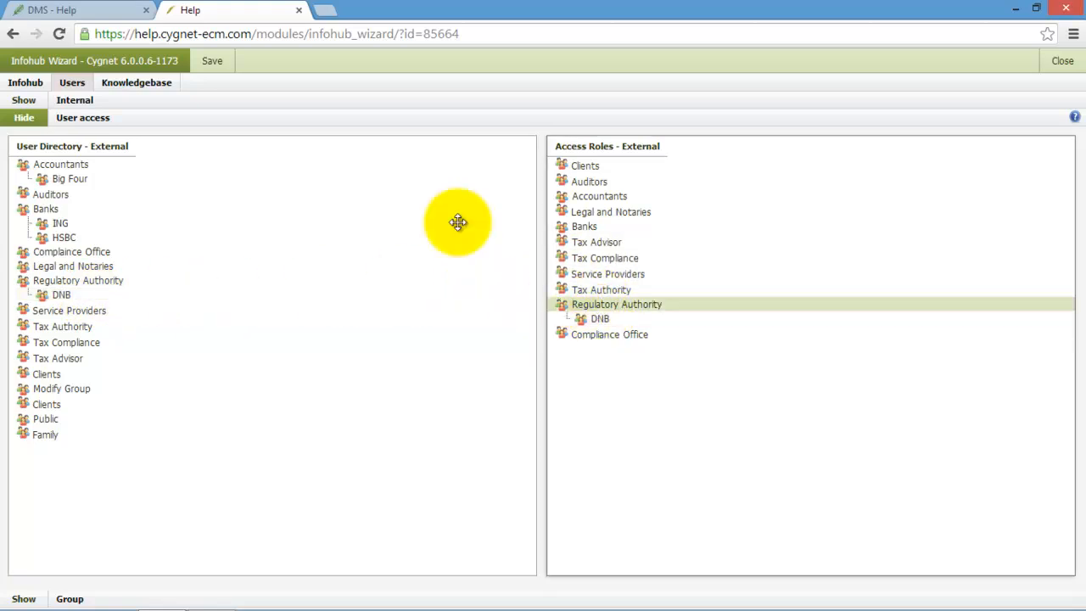
Set the infohub's group to Group2 and save the infohub
{"action": "left_click", "coordinate": [20, 119]}
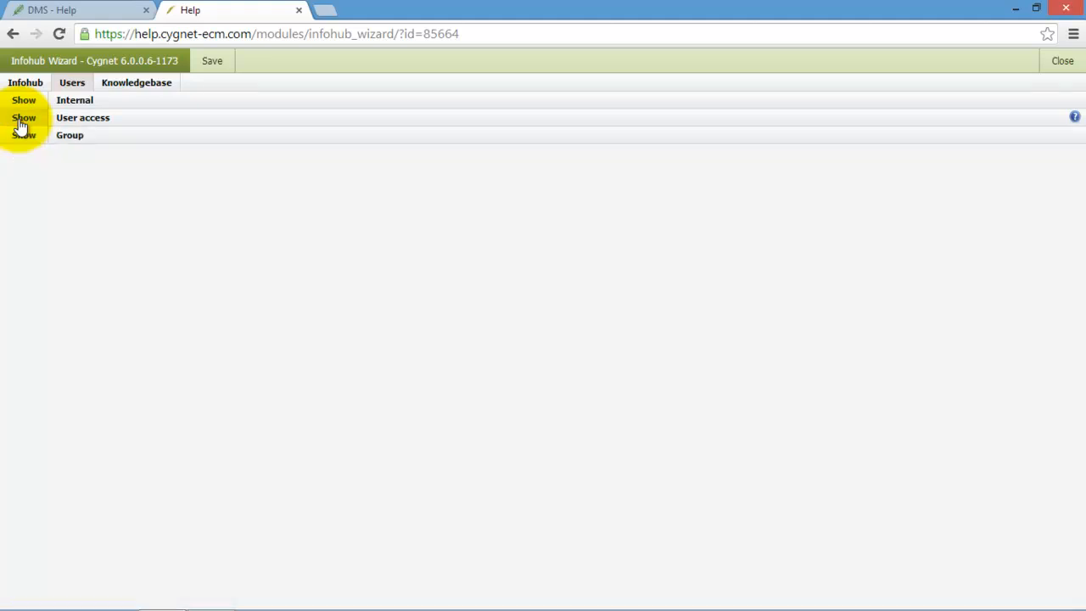
{"action": "left_click", "coordinate": [25, 136]}
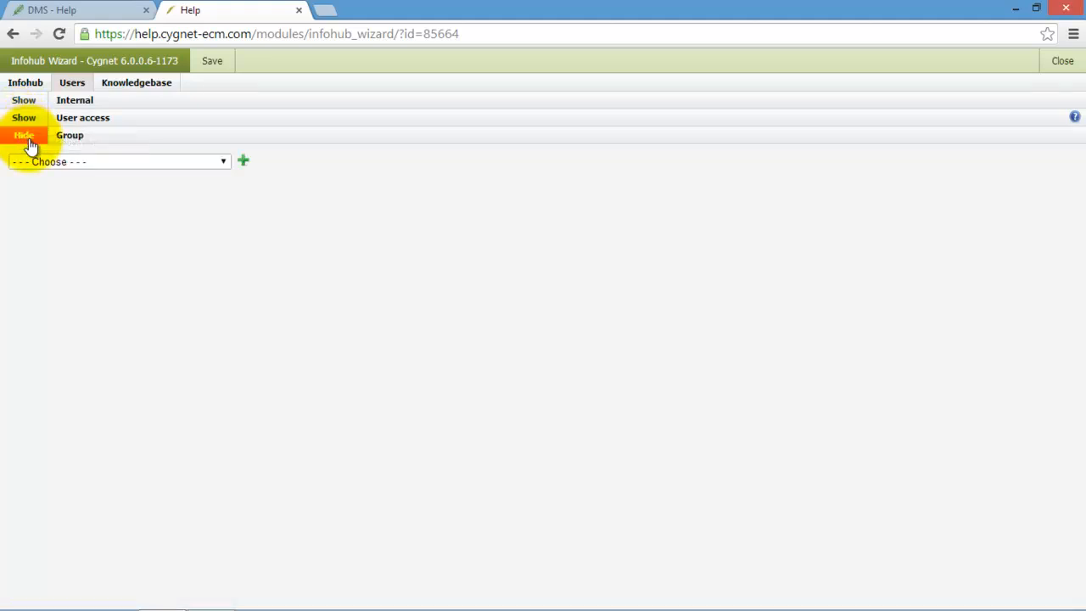
{"action": "left_click", "coordinate": [81, 163]}
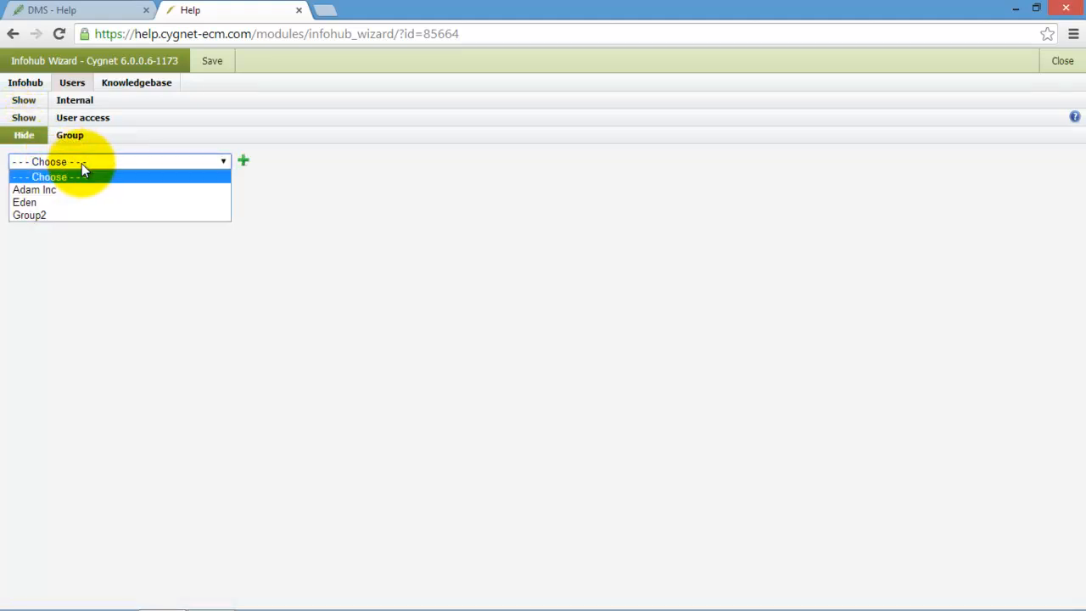
{"action": "left_click", "coordinate": [93, 216]}
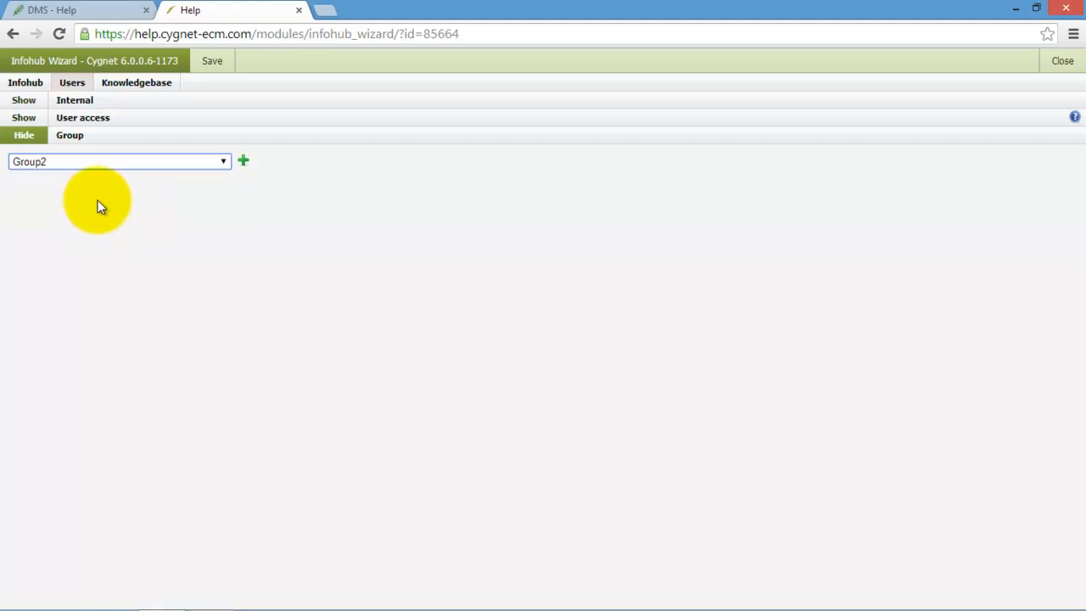
{"action": "left_click", "coordinate": [210, 65]}
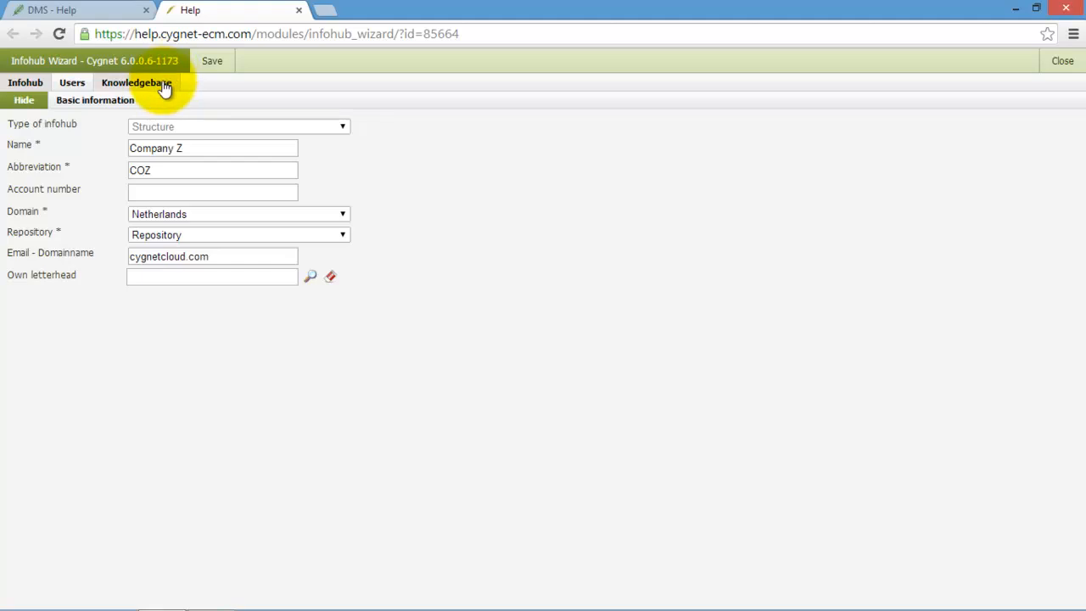
Examine the address fields in the infohub's knowledgebase and collapse them again
{"action": "left_click", "coordinate": [165, 89]}
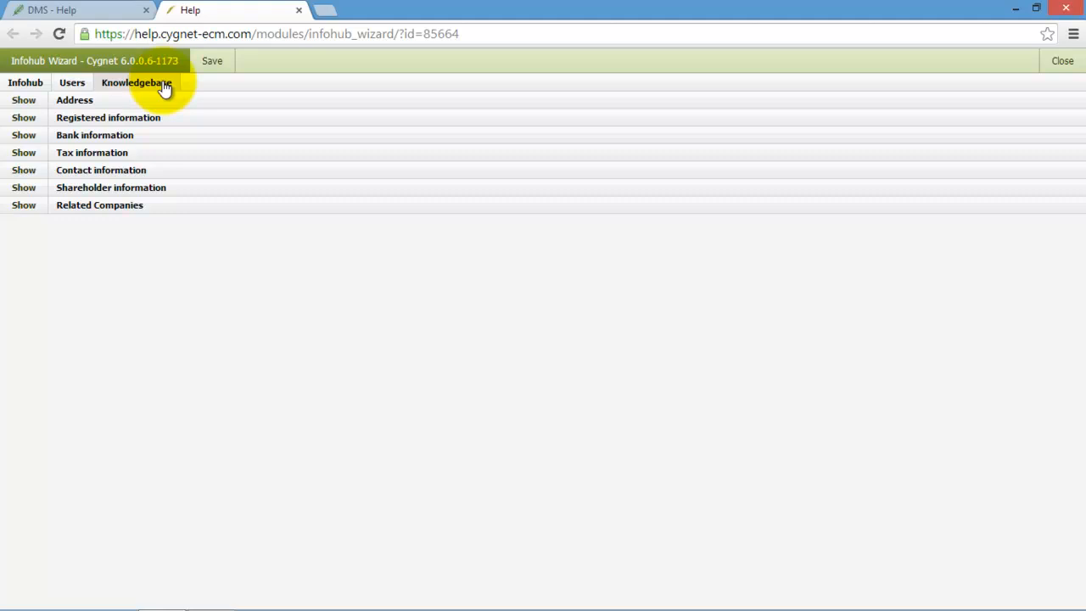
{"action": "left_click", "coordinate": [42, 102]}
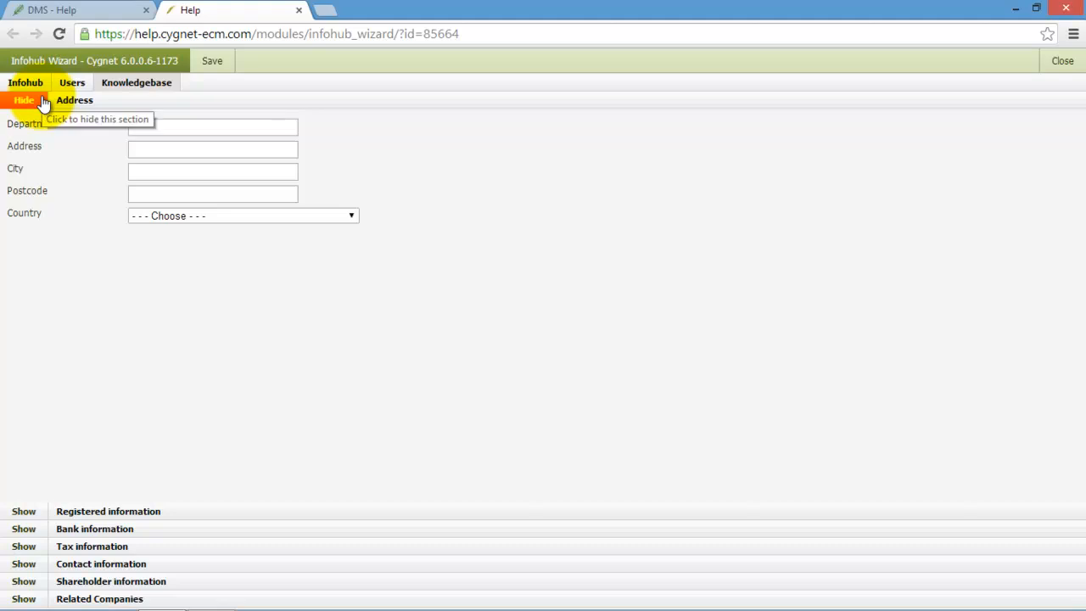
{"action": "left_click", "coordinate": [39, 106]}
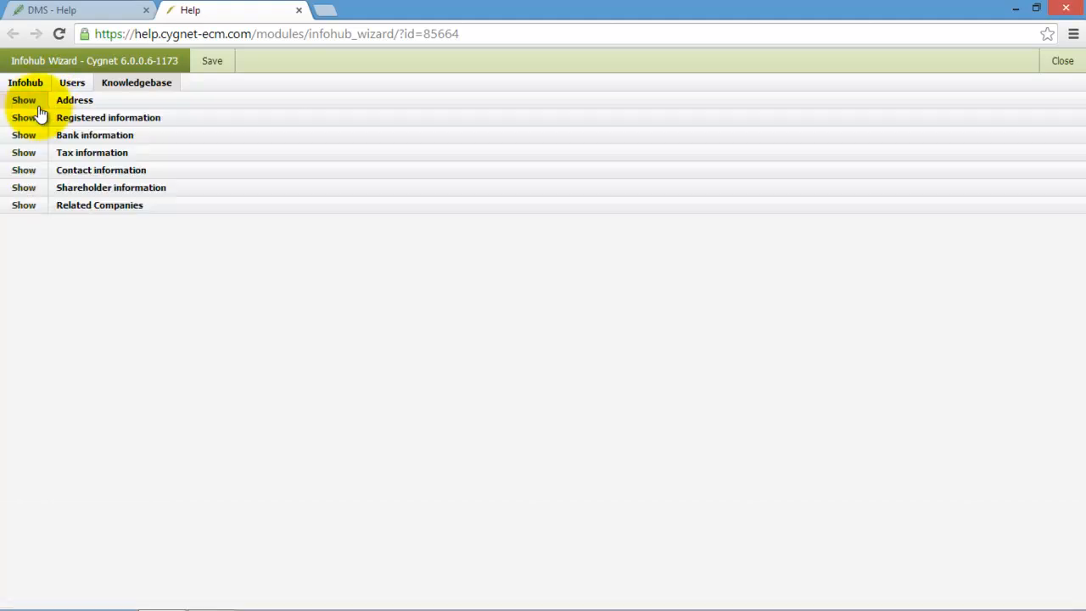
Examine the knowledgebase's registered, bank and tax information fields, collapsing each section after viewing
{"action": "left_click", "coordinate": [39, 117]}
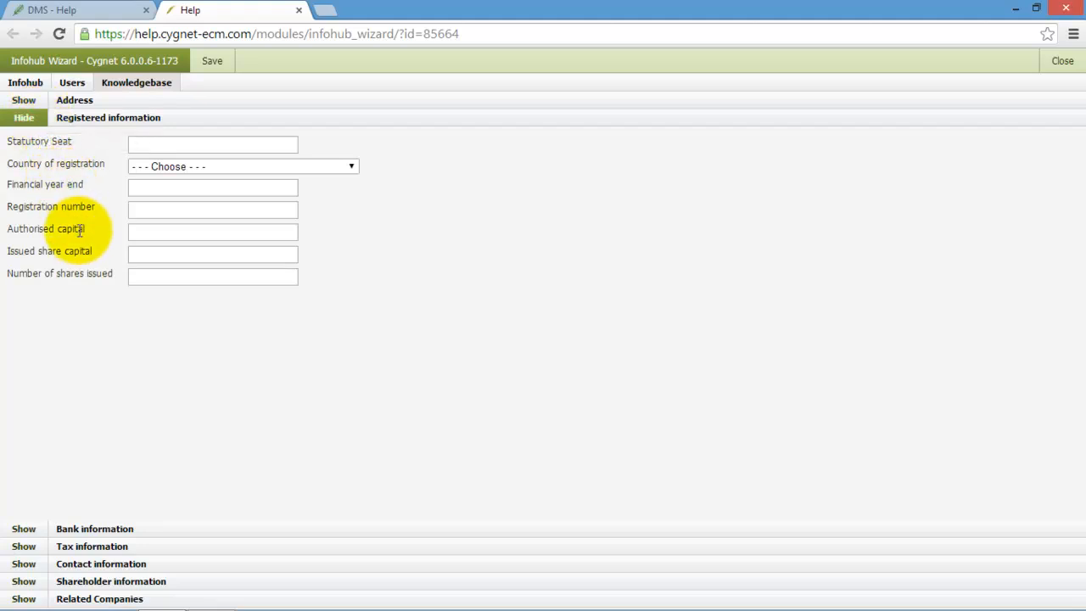
{"action": "left_click", "coordinate": [31, 121]}
{"action": "left_click", "coordinate": [31, 137]}
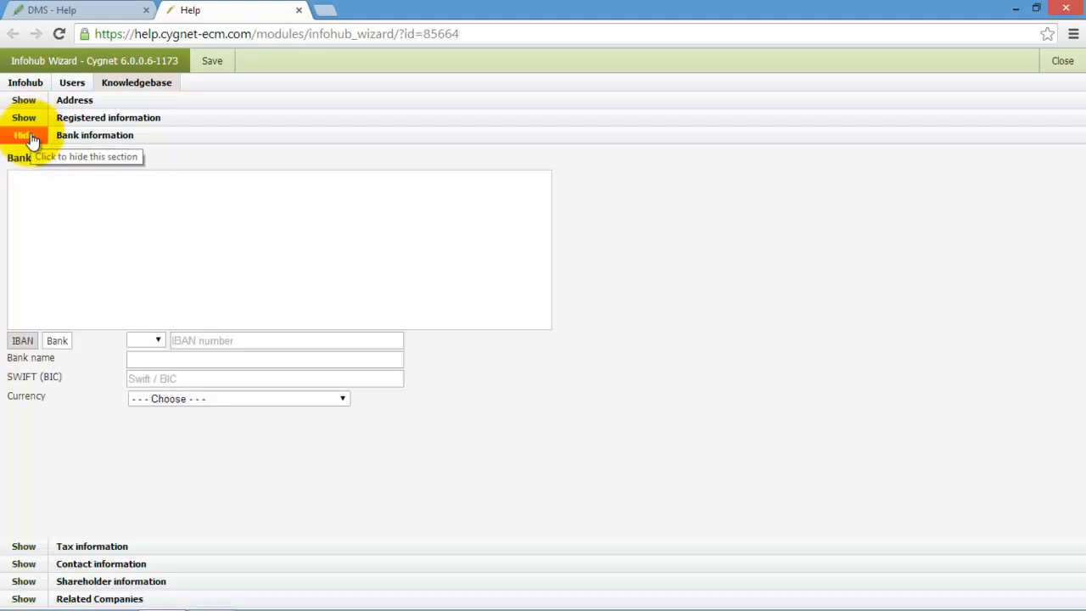
{"action": "left_click", "coordinate": [30, 137]}
{"action": "left_click", "coordinate": [38, 156]}
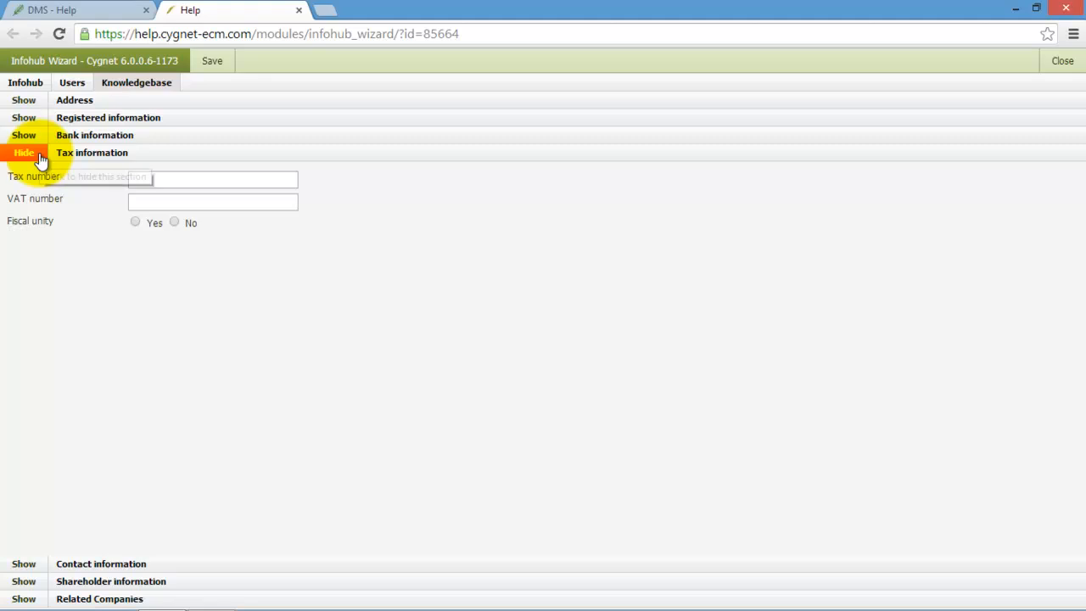
{"action": "left_click", "coordinate": [40, 158]}
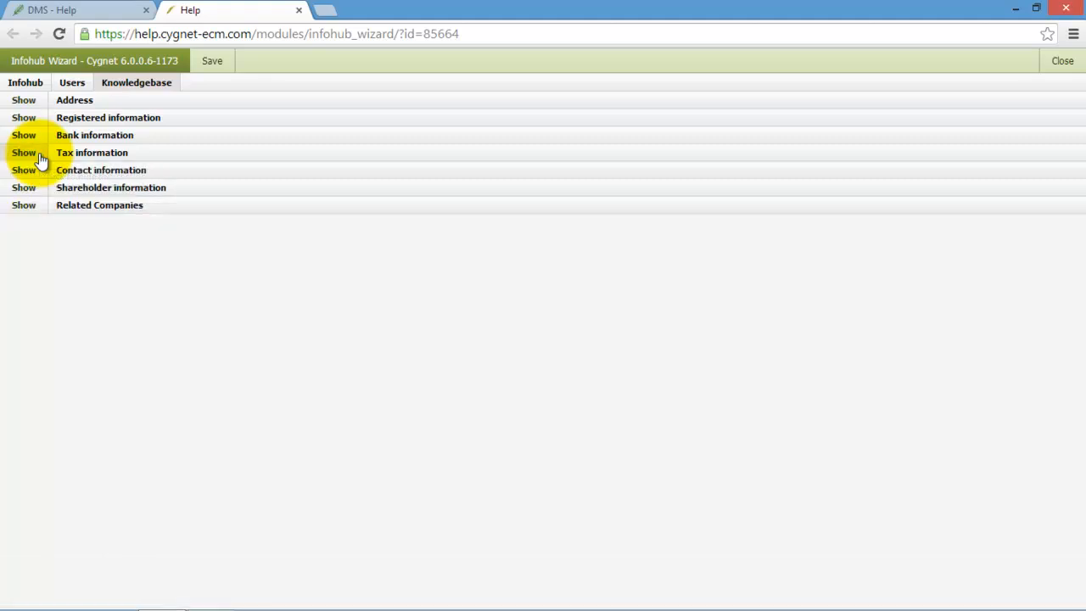
Examine the contact and shareholder information fields in the knowledgebase and collapse both sections again
{"action": "left_click", "coordinate": [39, 172]}
{"action": "left_click", "coordinate": [213, 226]}
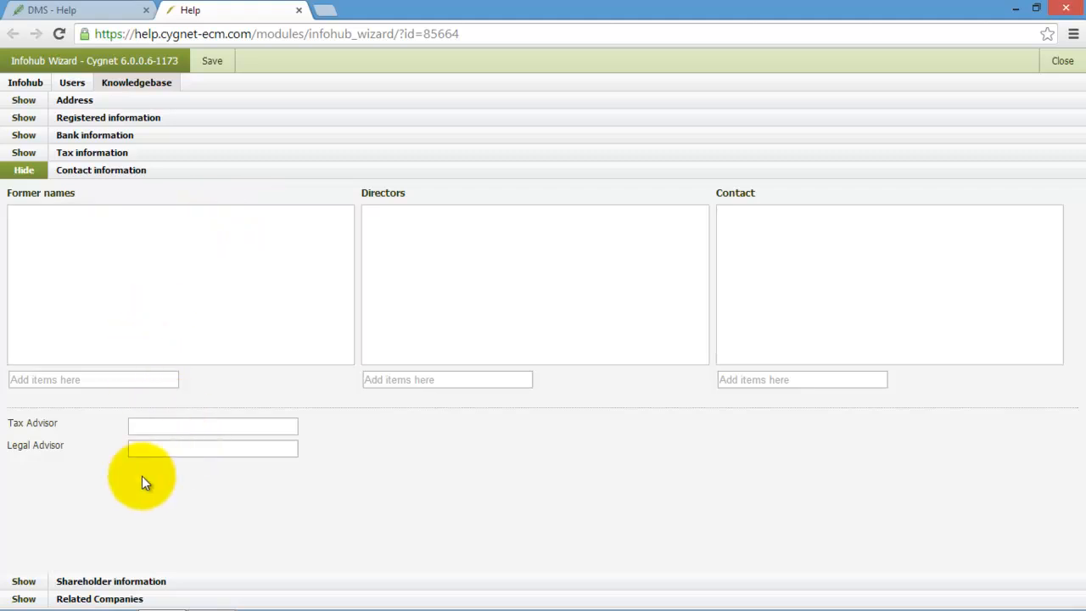
{"action": "left_click", "coordinate": [26, 172]}
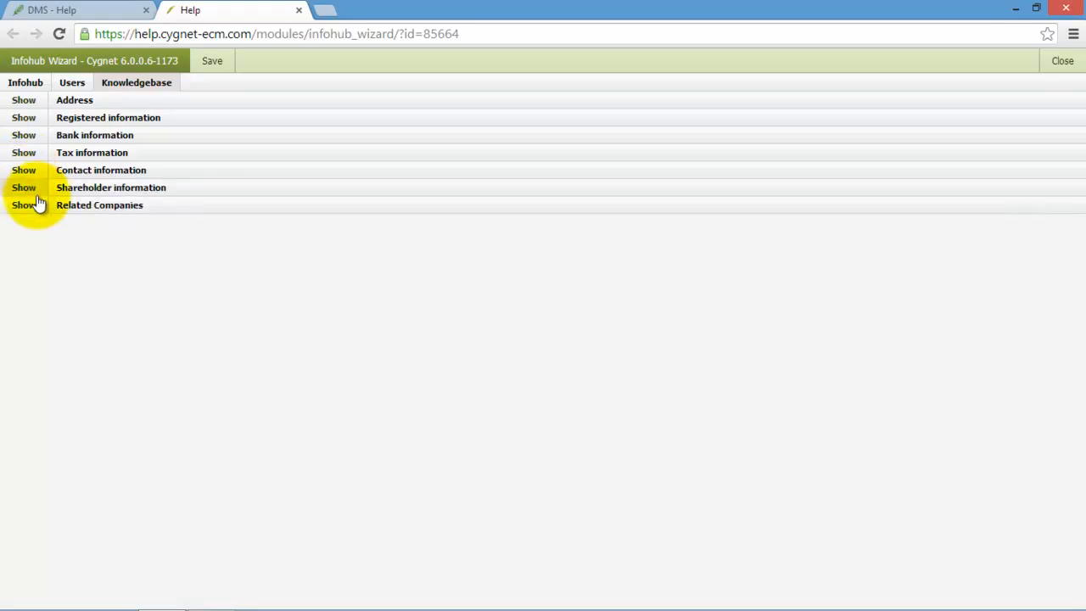
{"action": "left_click", "coordinate": [38, 191]}
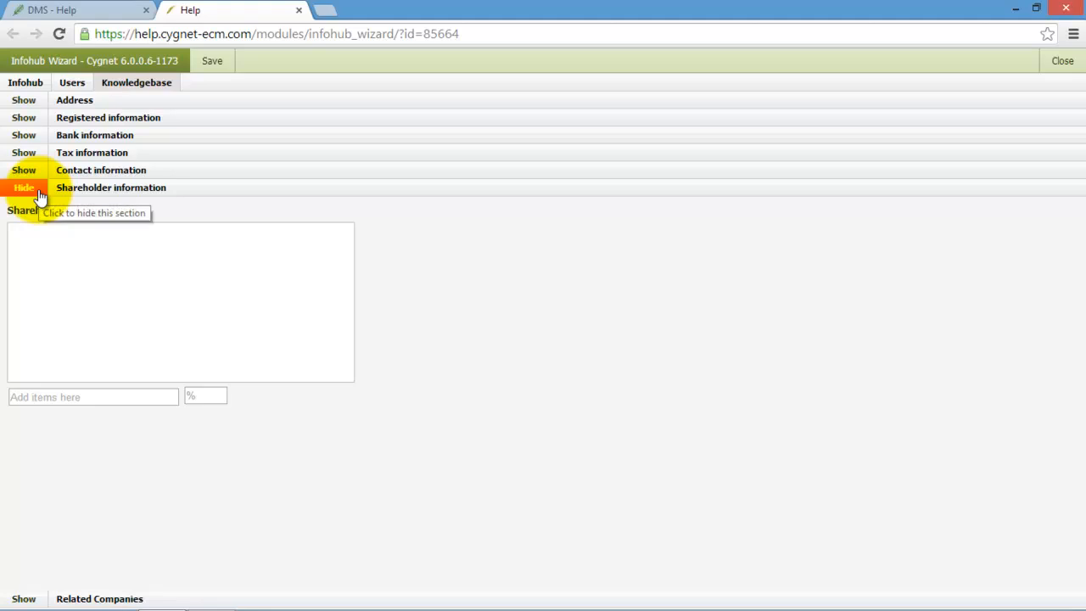
{"action": "left_click", "coordinate": [38, 193]}
Check the infohub's related companies against its assigned group and close the infohub wizard
{"action": "left_click", "coordinate": [39, 208]}
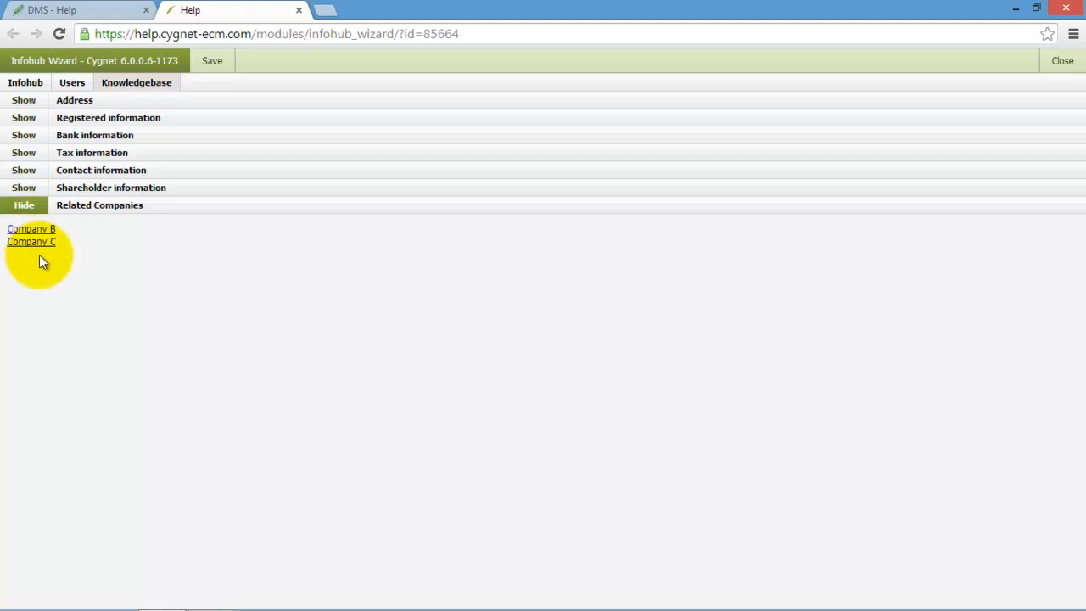
{"action": "left_click", "coordinate": [75, 84]}
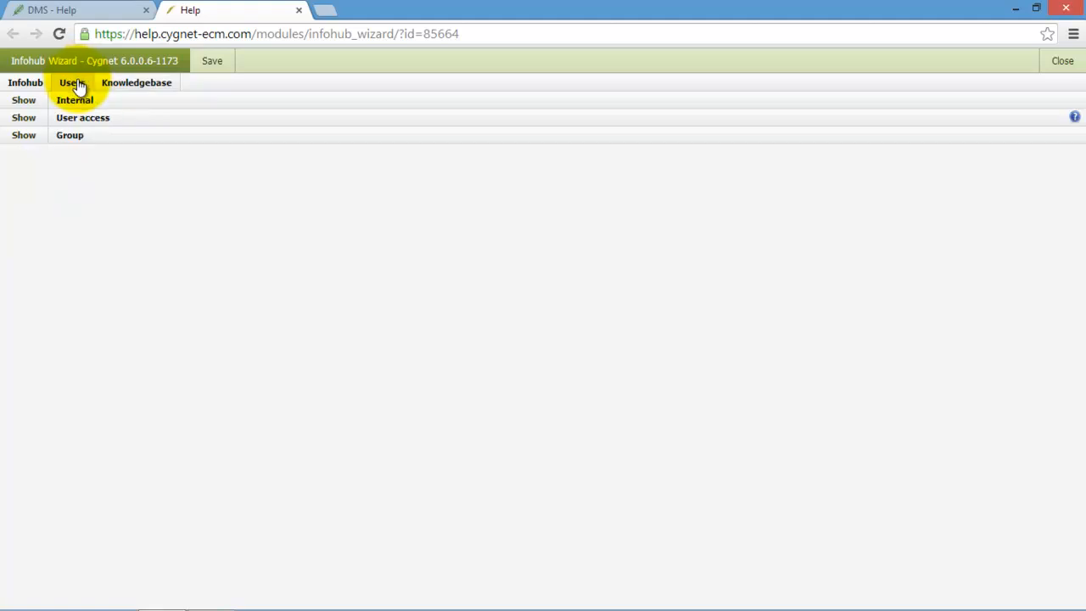
{"action": "left_click", "coordinate": [15, 138]}
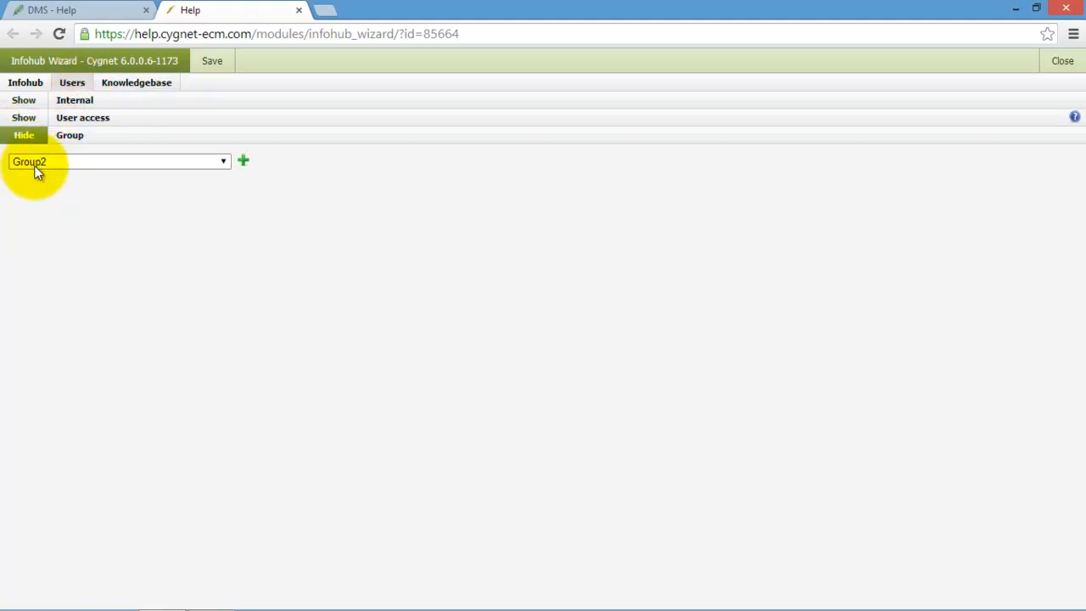
{"action": "left_click", "coordinate": [300, 12]}
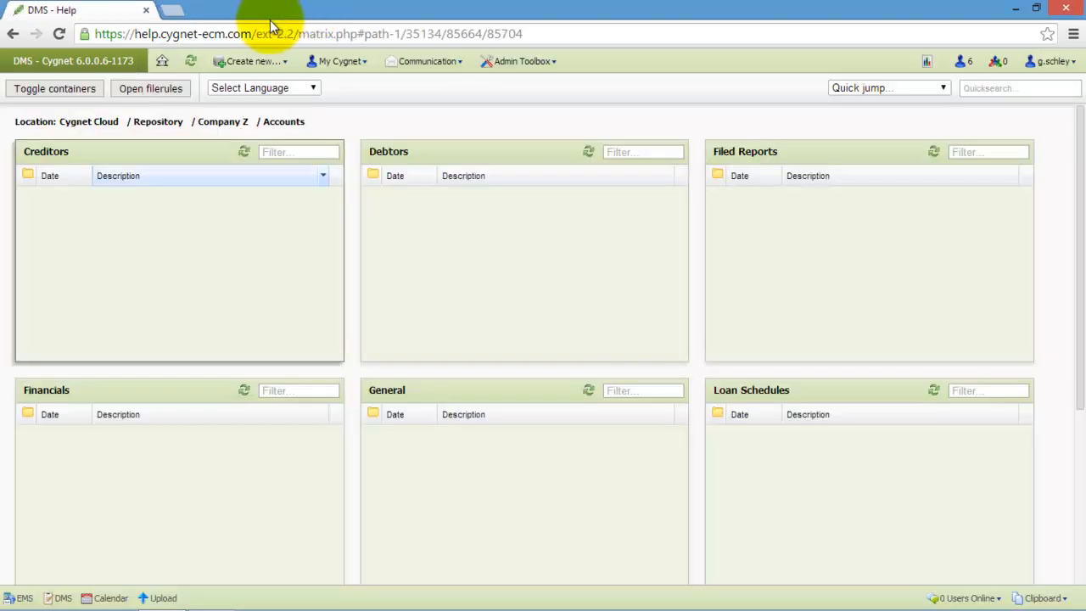
From the home overview, use Quick jump to open Group2 under Groups and view its companies
{"action": "left_click", "coordinate": [163, 64]}
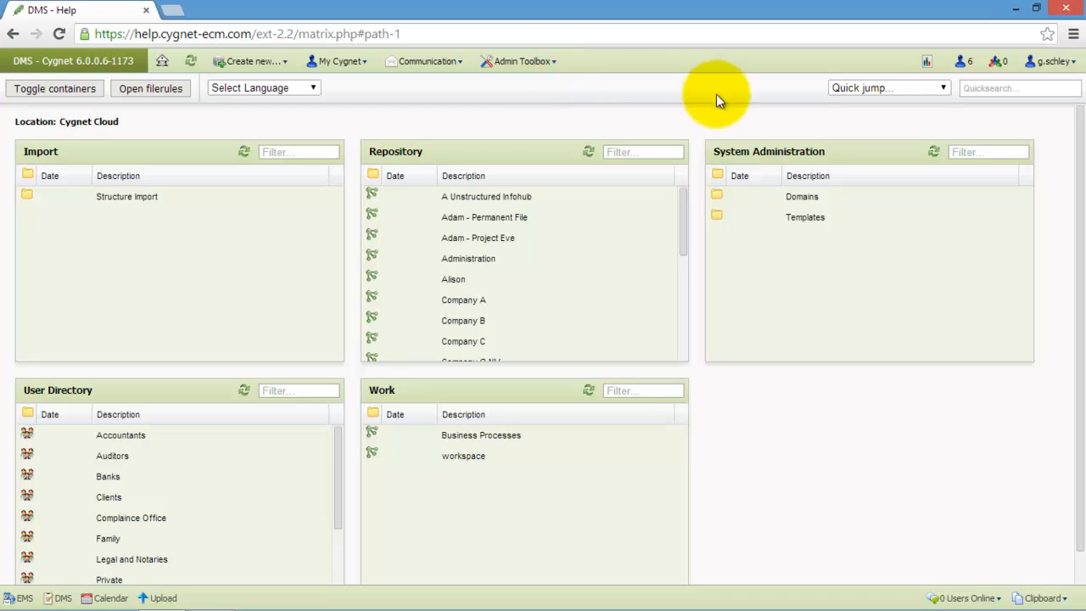
{"action": "left_click", "coordinate": [845, 88]}
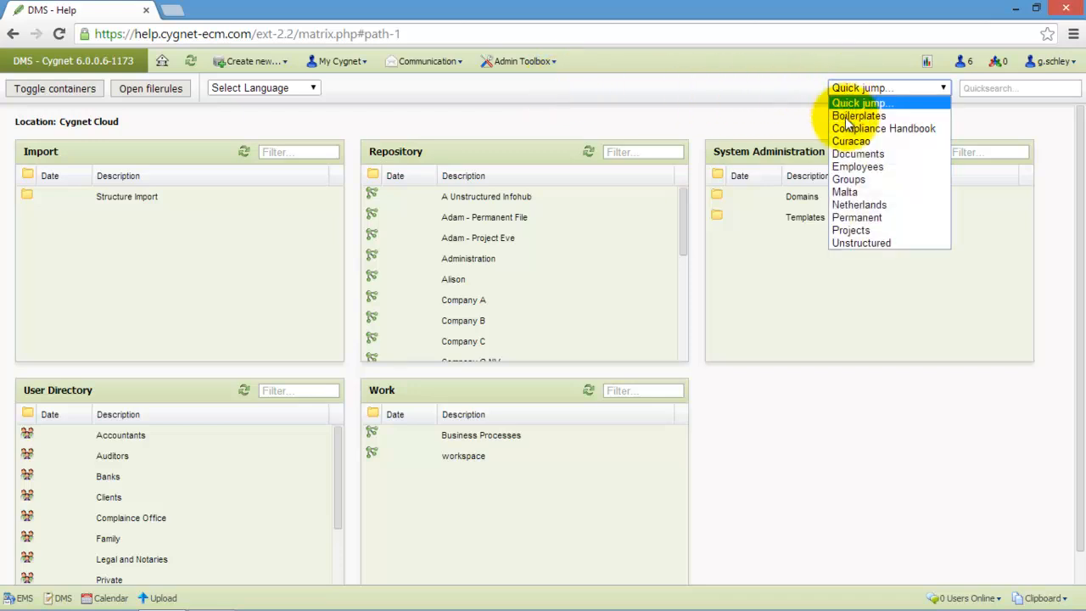
{"action": "left_click", "coordinate": [858, 179]}
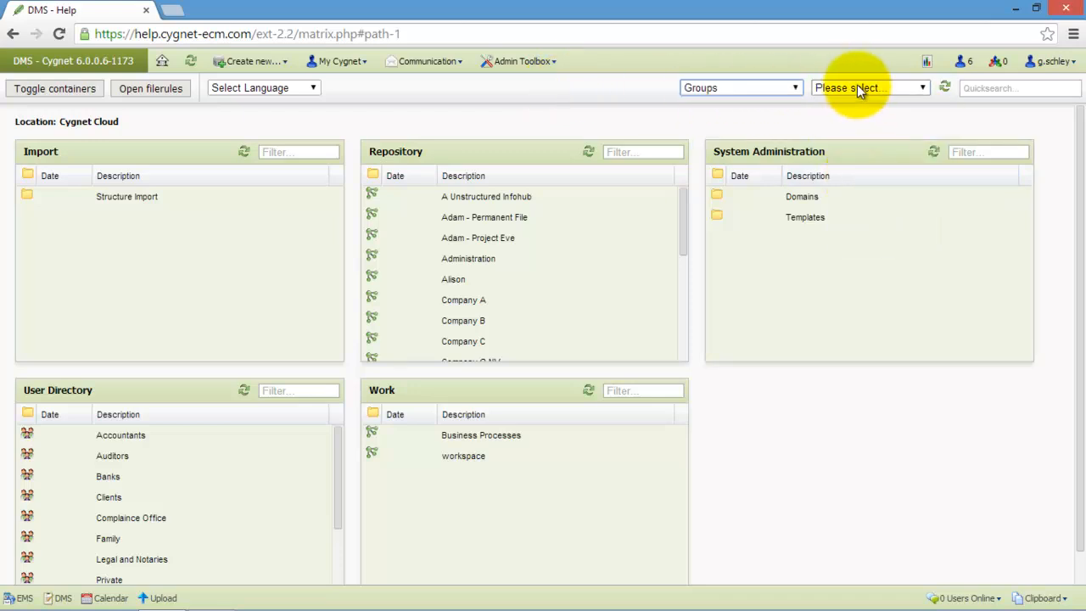
{"action": "left_click", "coordinate": [857, 88]}
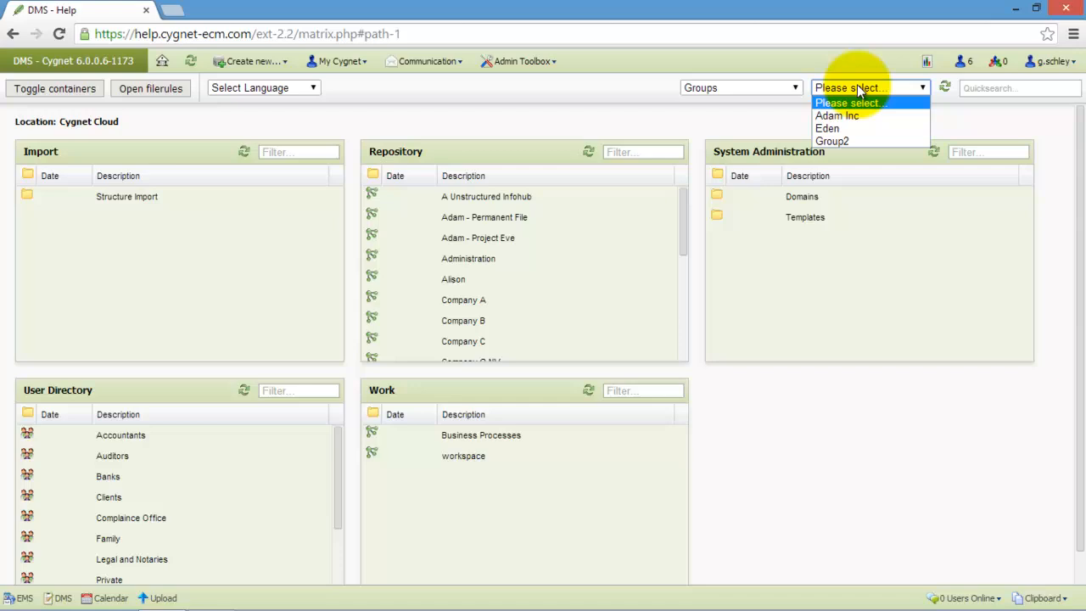
{"action": "left_click", "coordinate": [843, 143]}
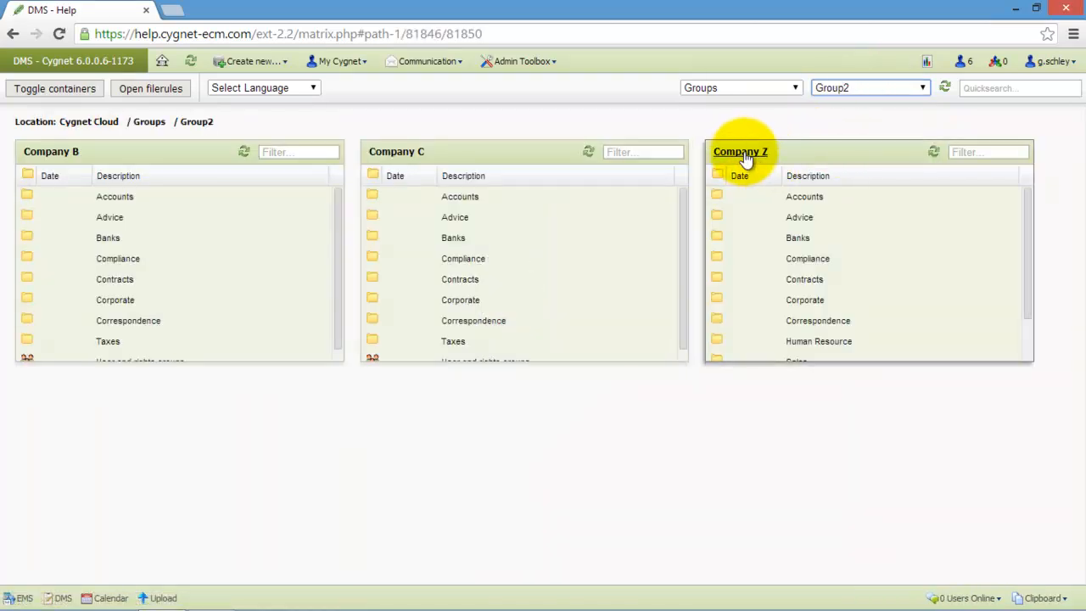
Use Quick jump to open the Company Z infohub under Netherlands
{"action": "left_click", "coordinate": [736, 90]}
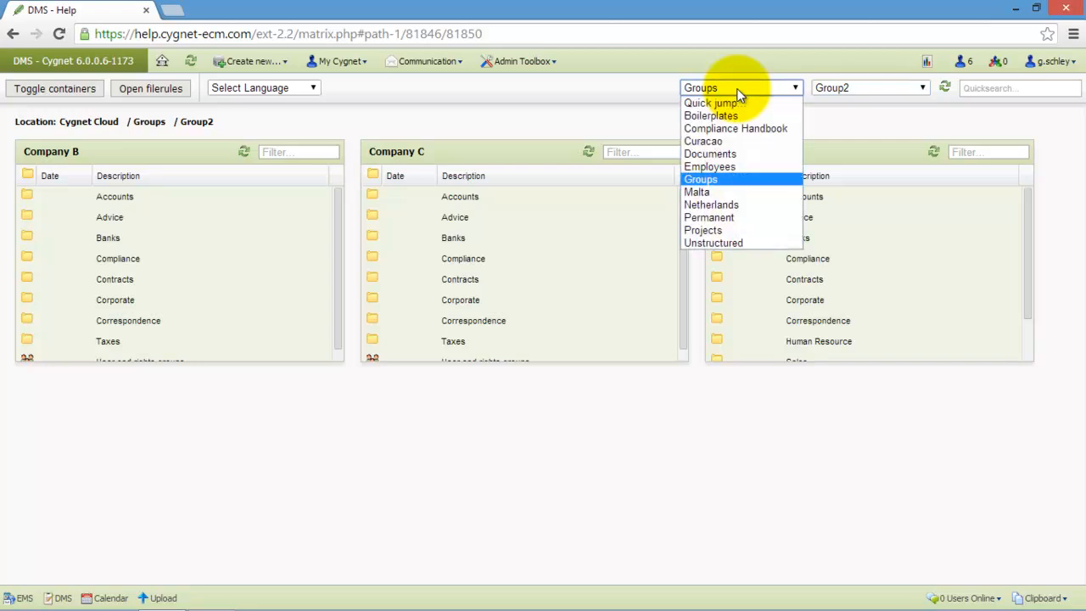
{"action": "left_click", "coordinate": [733, 205]}
{"action": "left_click", "coordinate": [843, 95]}
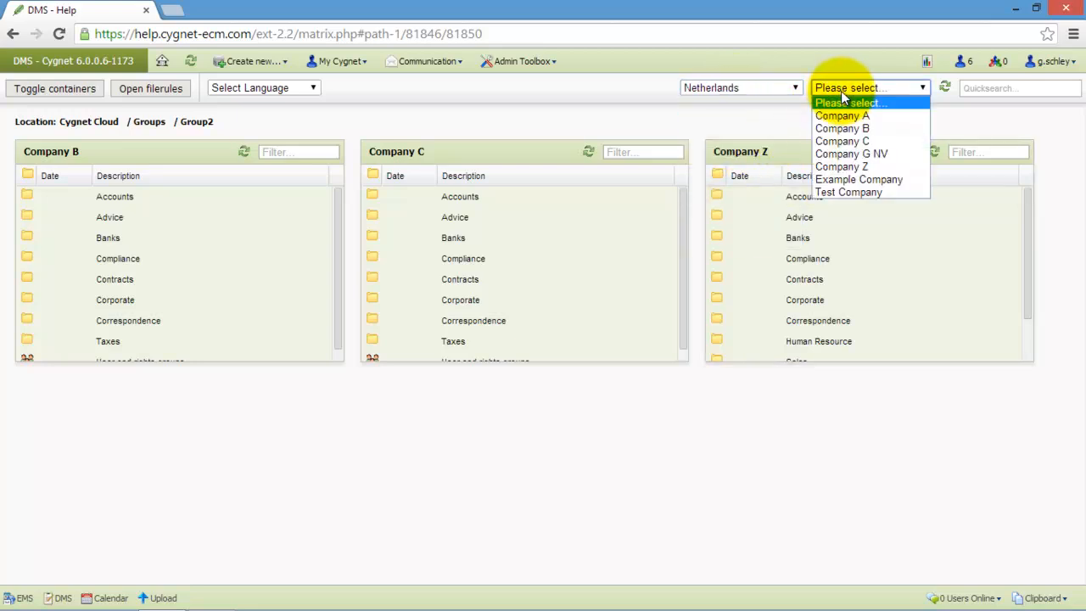
{"action": "left_click", "coordinate": [855, 166]}
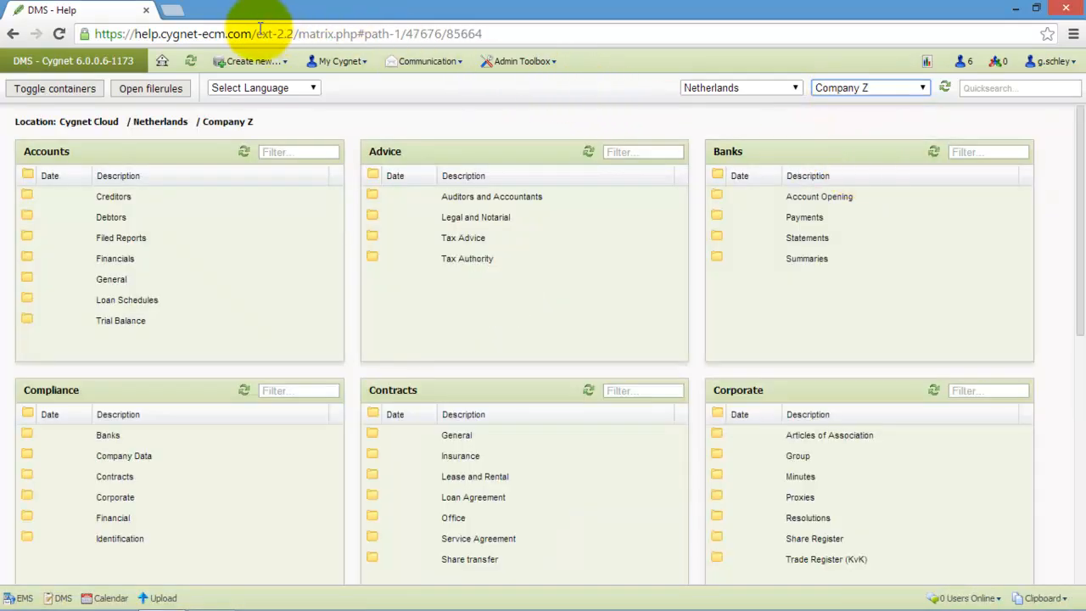
From the home overview, find "company z" with Quicksearch, open the Company Z infohub and return to the home overview
{"action": "left_click", "coordinate": [164, 62]}
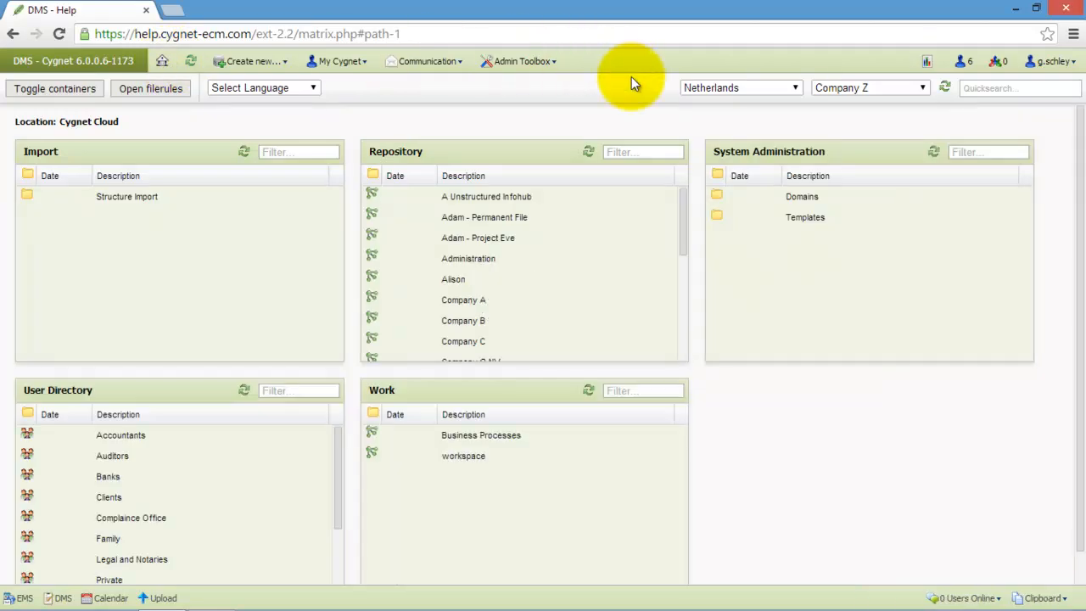
{"action": "left_click", "coordinate": [1007, 91]}
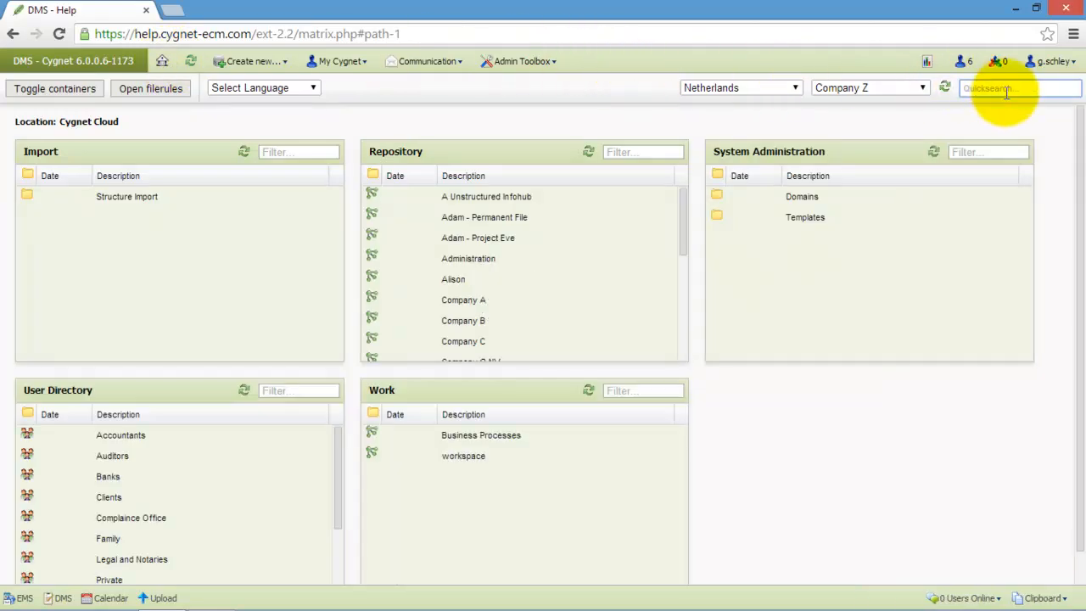
{"action": "type", "text": "compa"}
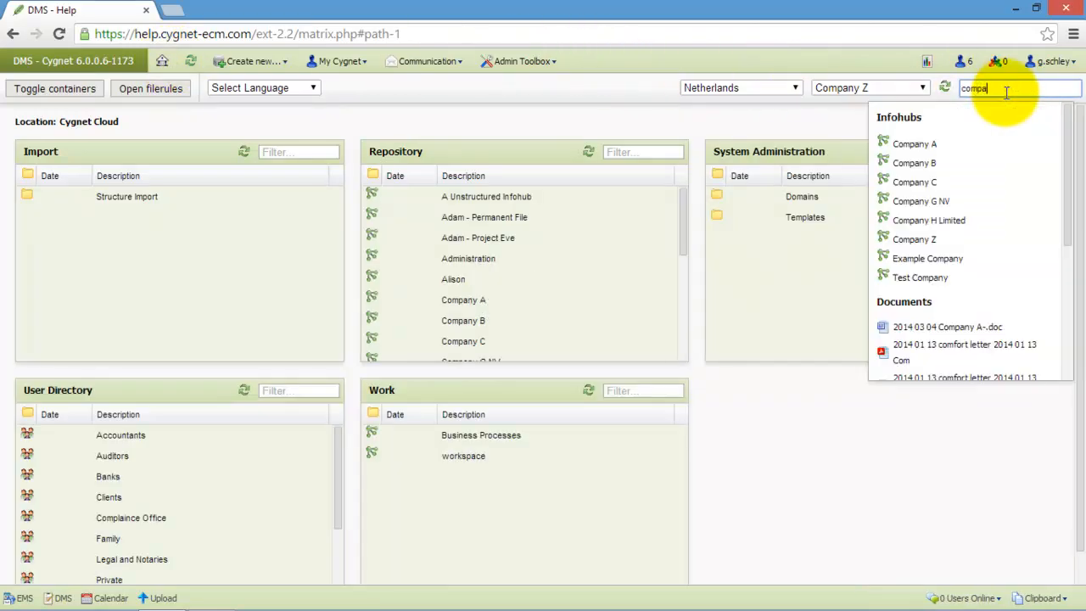
{"action": "type", "text": "ny z"}
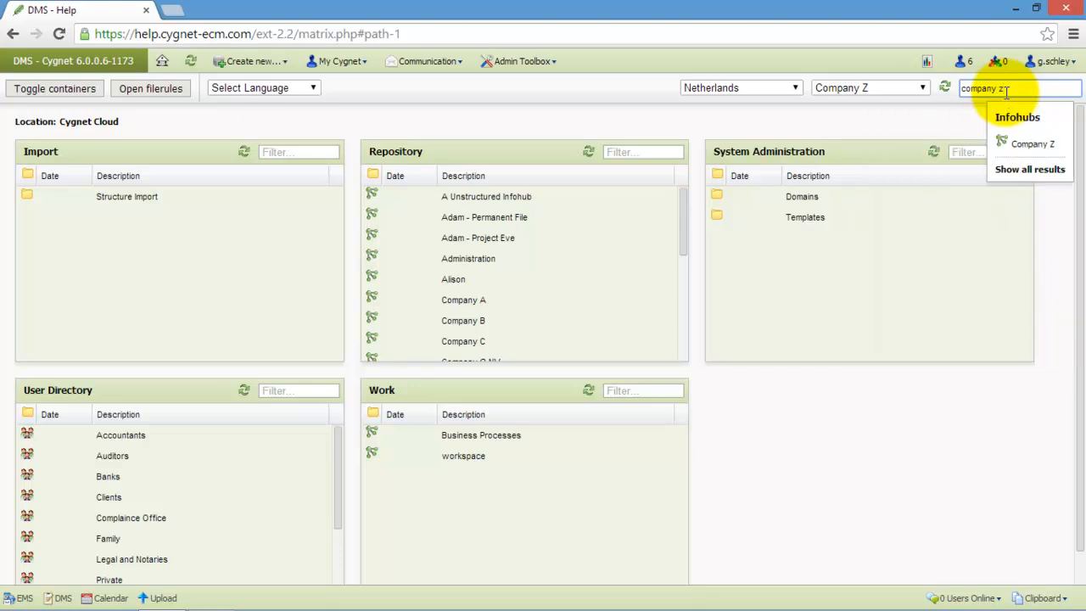
{"action": "left_click", "coordinate": [1035, 142]}
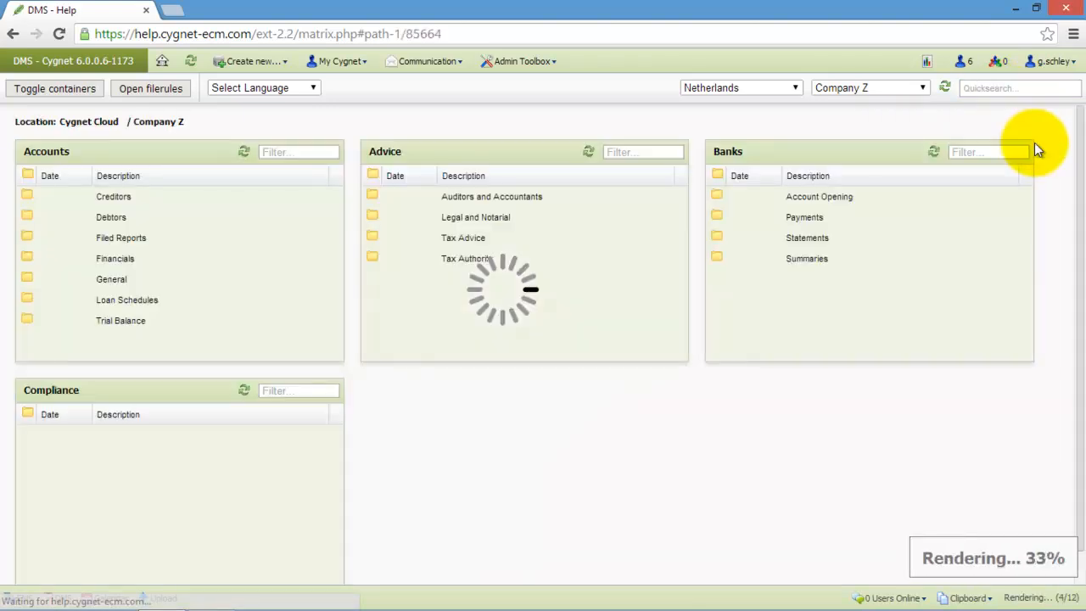
{"action": "left_click", "coordinate": [164, 62]}
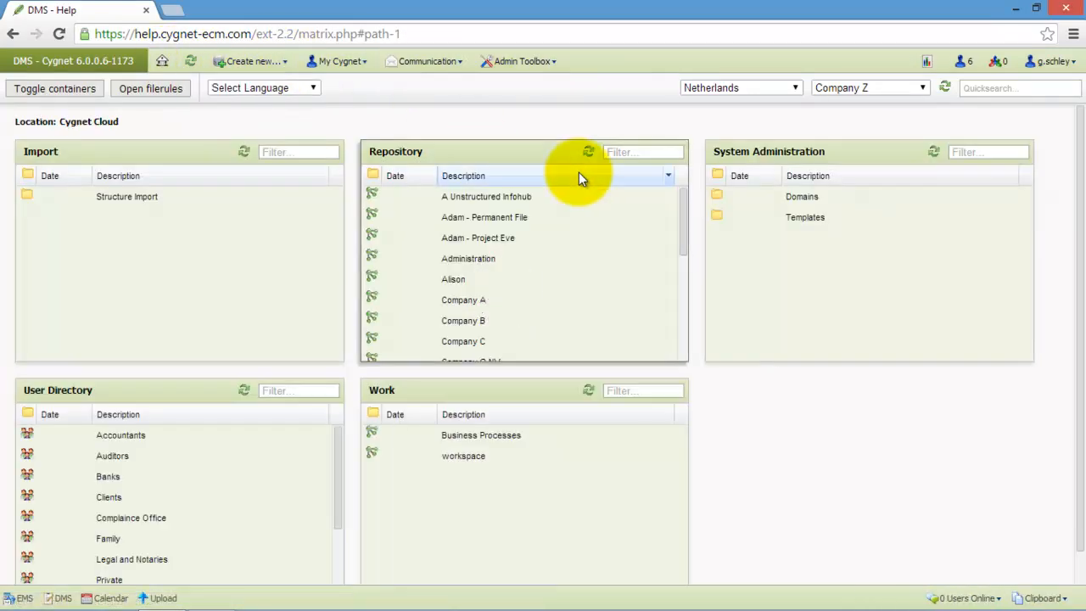